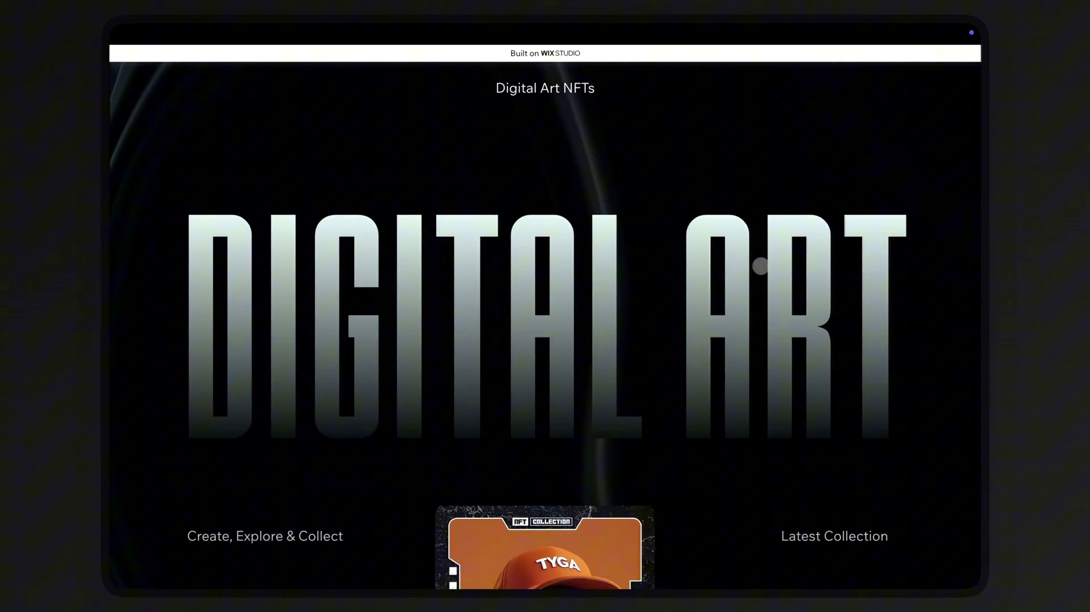
- Examine how the NFT cards behave over the title while moving down the finished Digital Art page
scroll(760, 266, "down", 5)
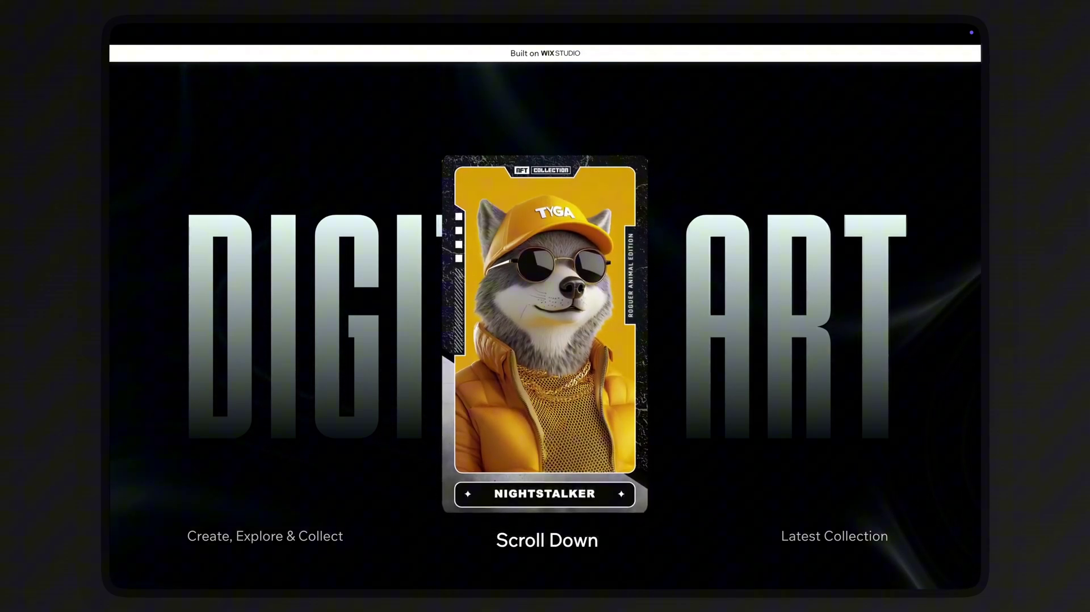
scroll(544, 341, "down", 5)
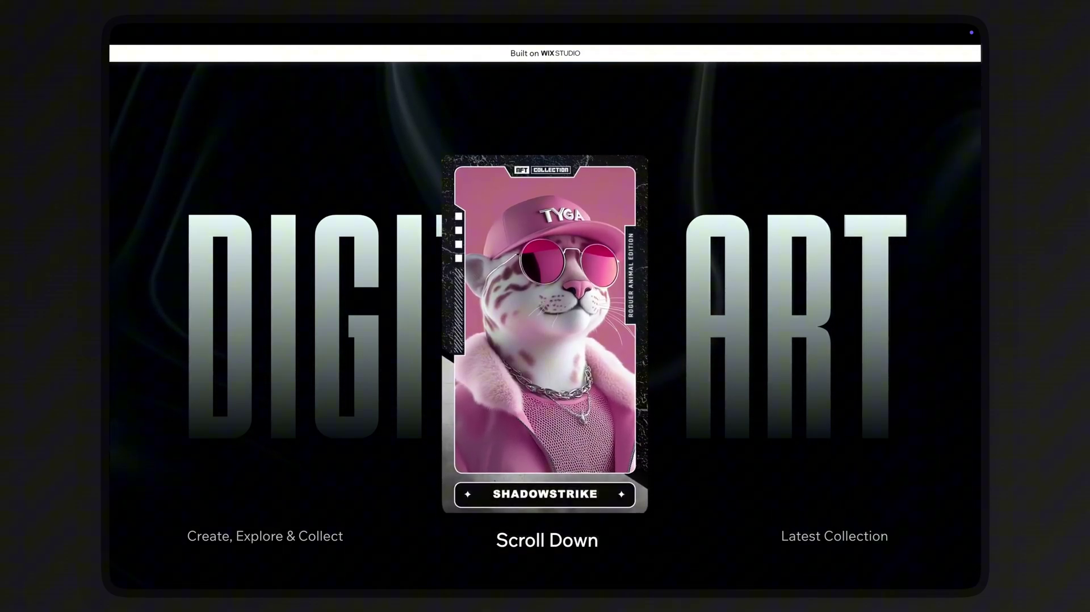
scroll(545, 340, "down", 5)
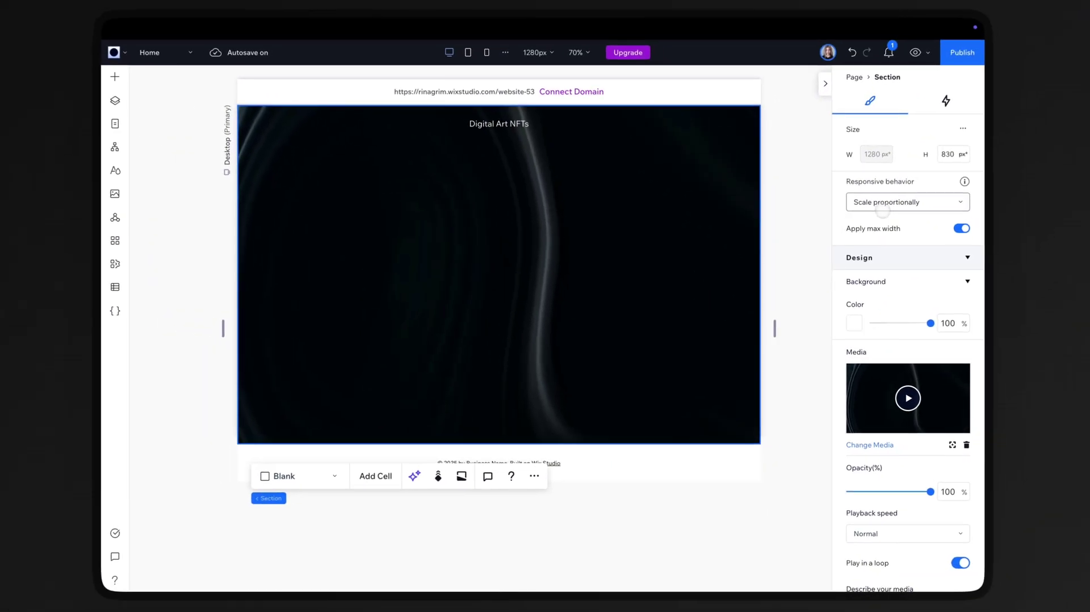
- Set the section's responsive behavior to Fit to screen and add the "Interactive Experience" gradient text mask to it
left_click(920, 162)
left_click(908, 214)
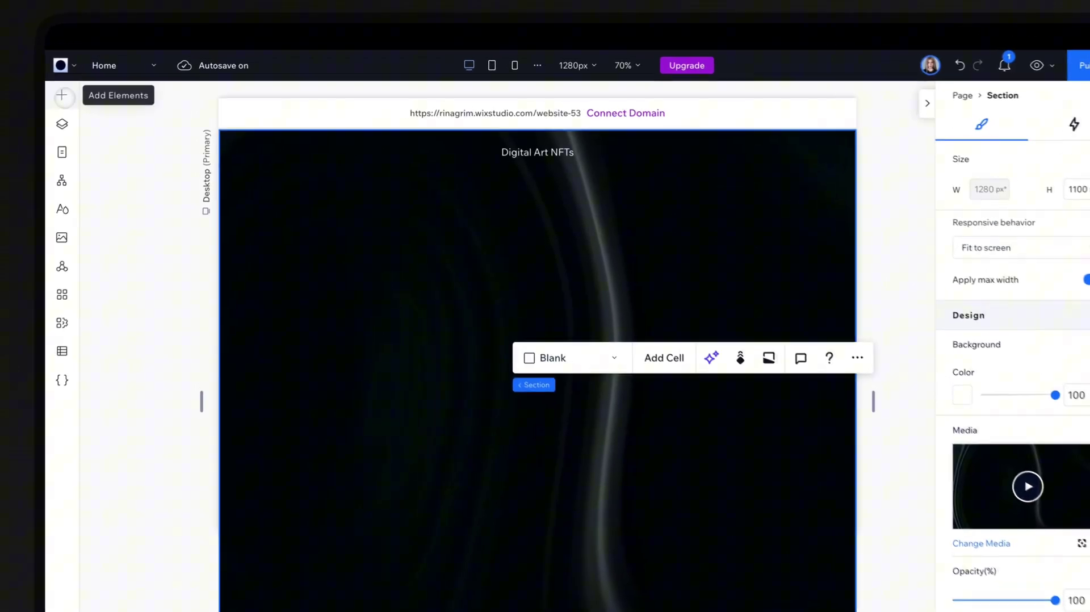
left_click(62, 95)
left_click(91, 316)
left_click(212, 224)
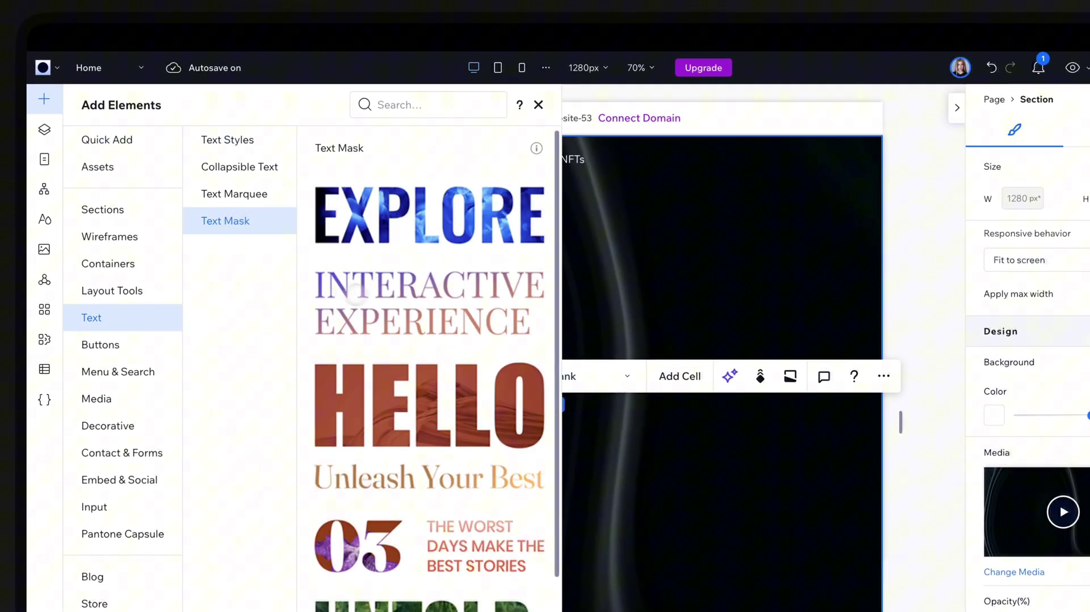
left_click(355, 292)
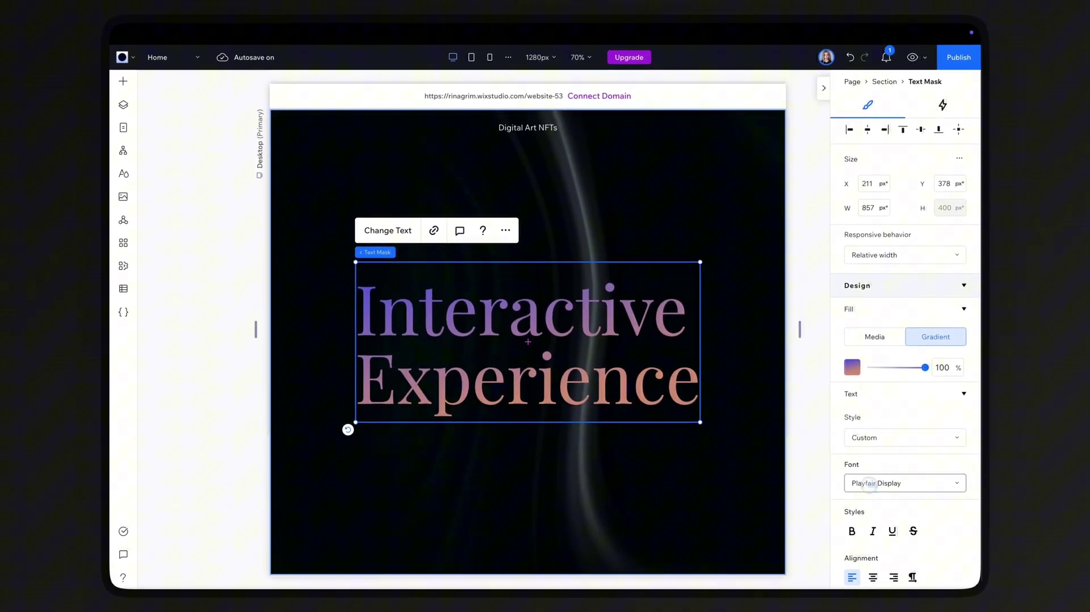
- Set the text mask's font to DELIRIUM NCV and change its wording to "DIGITAL ART"
left_click(869, 483)
scroll(860, 273, "up", 5)
left_click(843, 84)
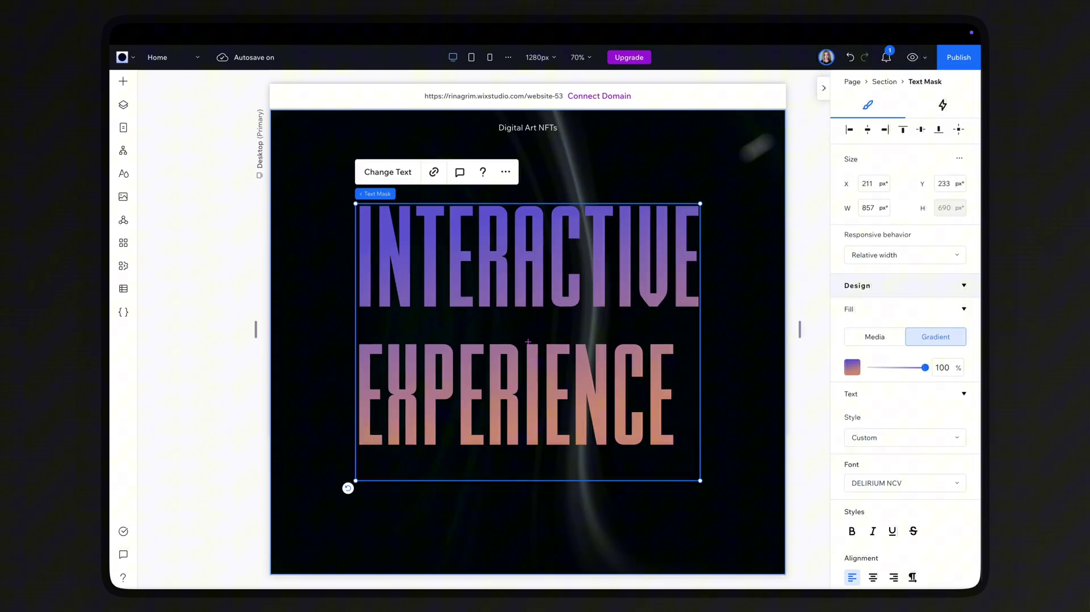
left_click(385, 171)
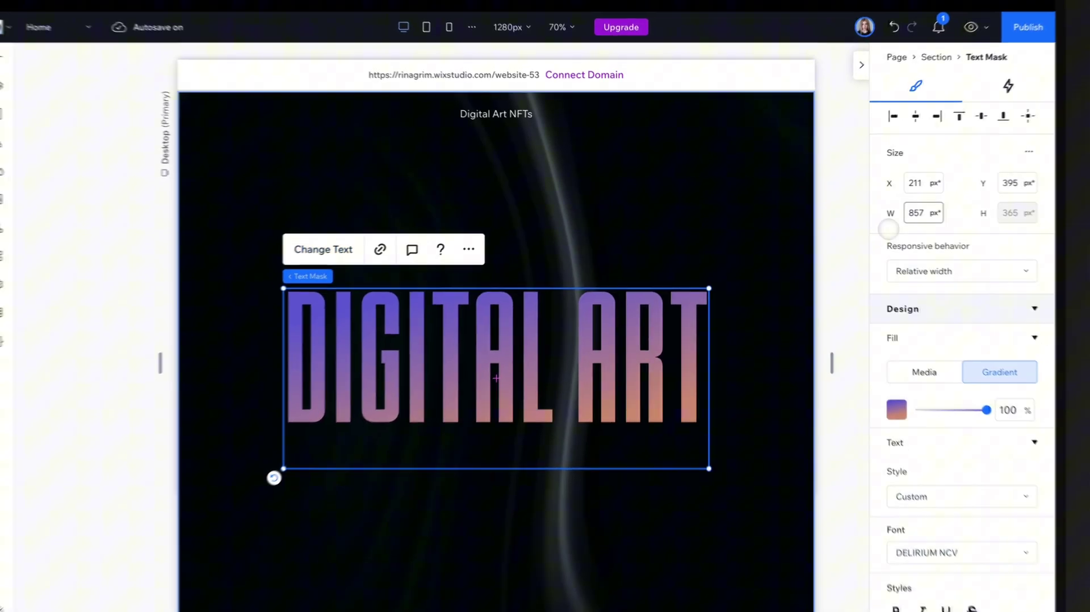
- Enlarge the title text mask to about 1038 px wide and move it up to about Y 166 px
left_click_drag(348, 272, 295, 219)
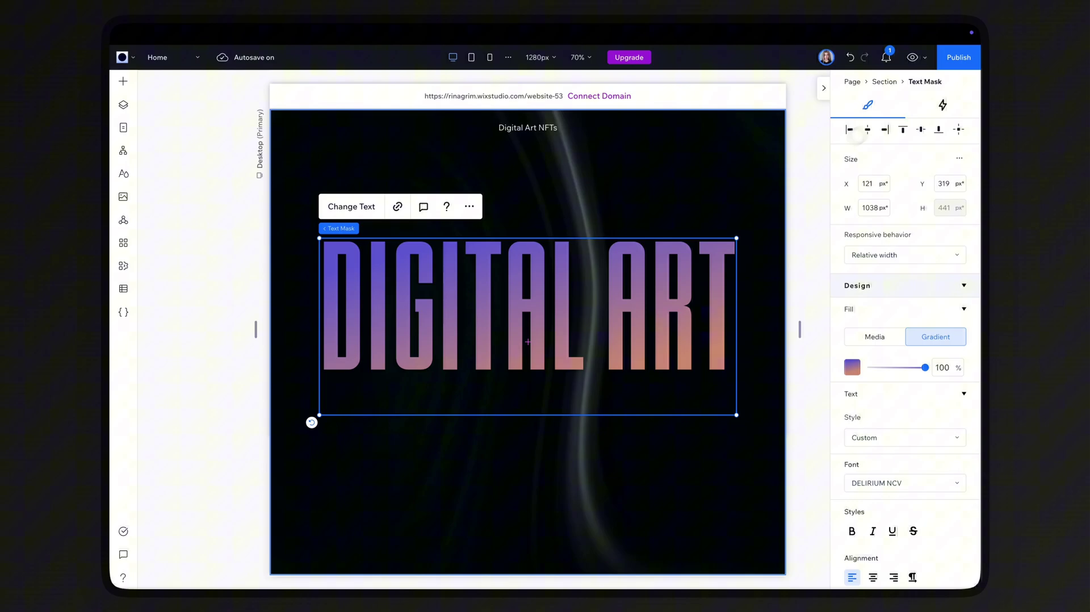
left_click_drag(561, 321, 562, 267)
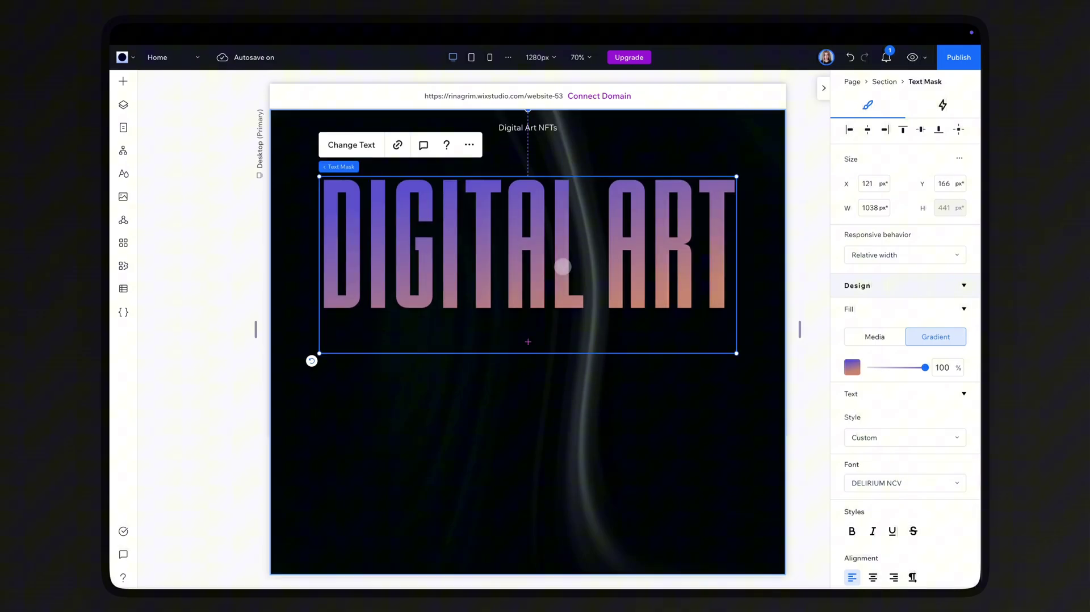
- Set the title's linear gradient to 180°, with #ECFFFC as the first color and a dark fade as the second
left_click(852, 367)
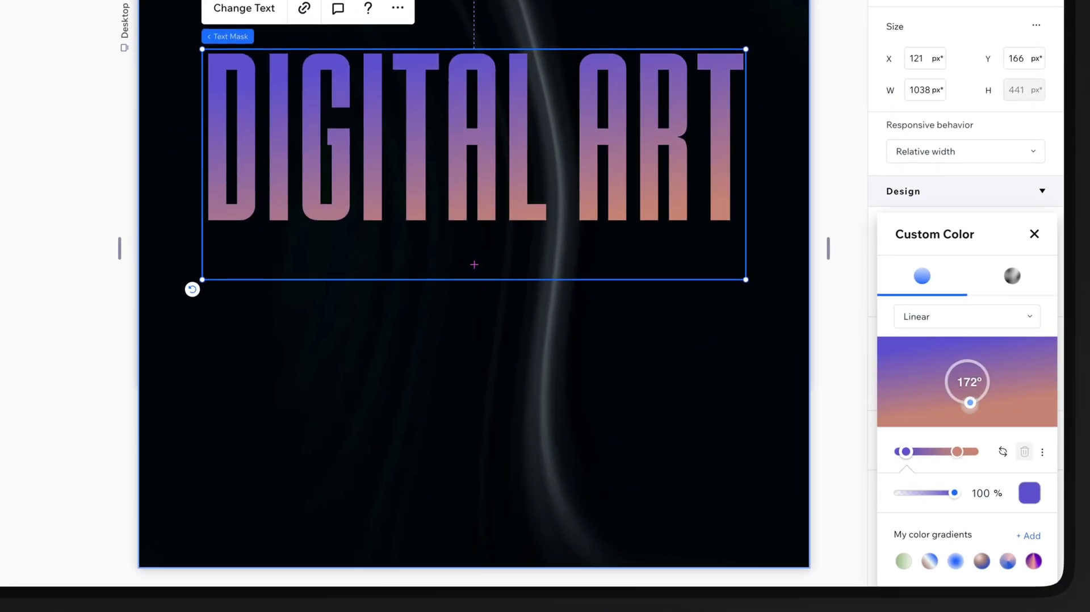
left_click_drag(970, 404, 960, 413)
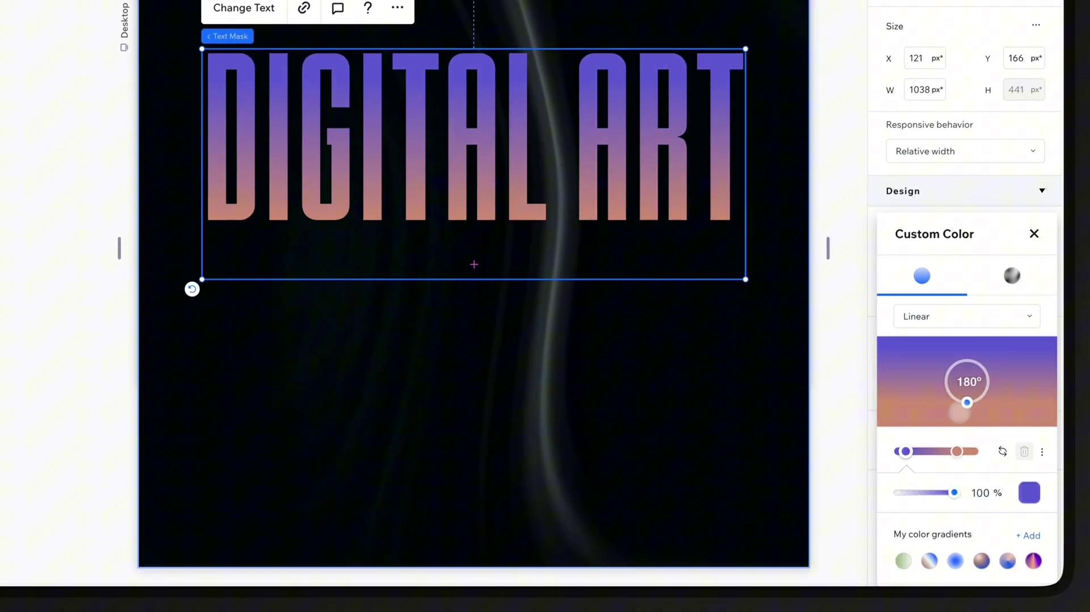
left_click(1029, 492)
left_click(937, 449)
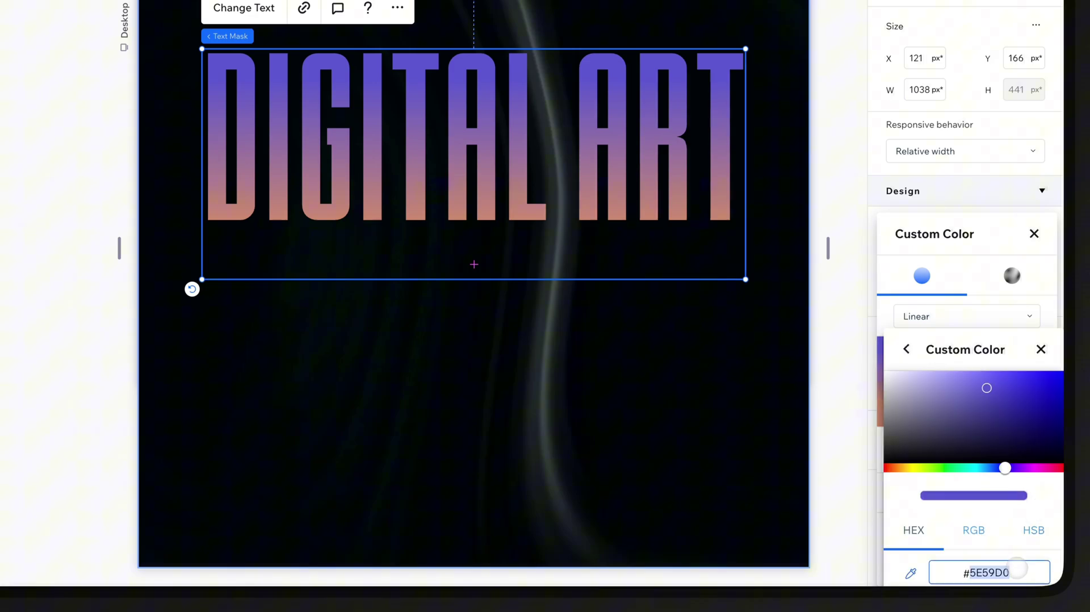
type("ECFFFC")
left_click(1040, 349)
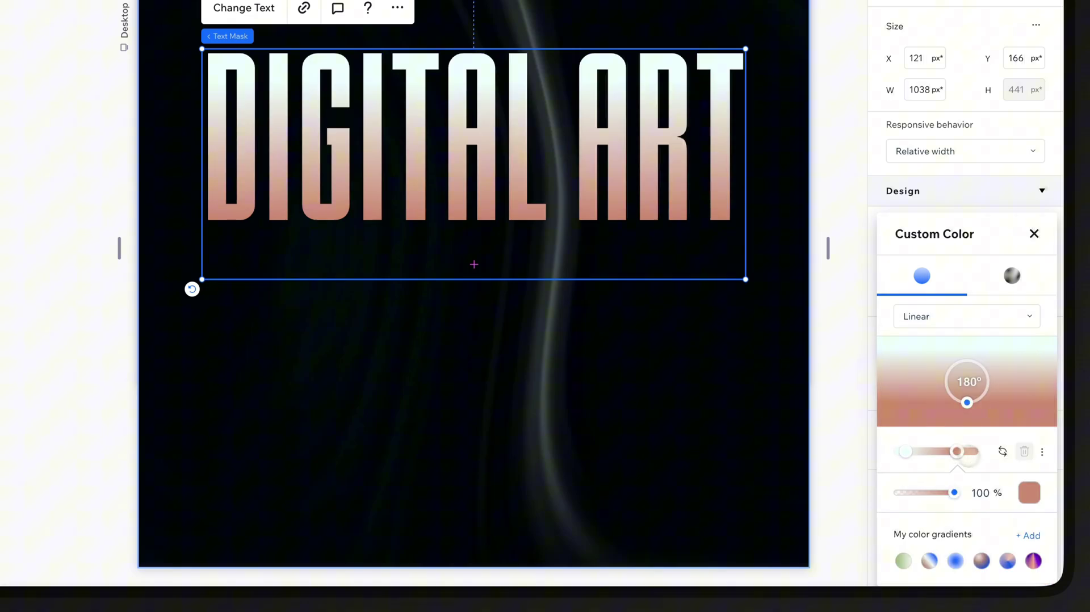
left_click(1028, 493)
key("ctrl+v")
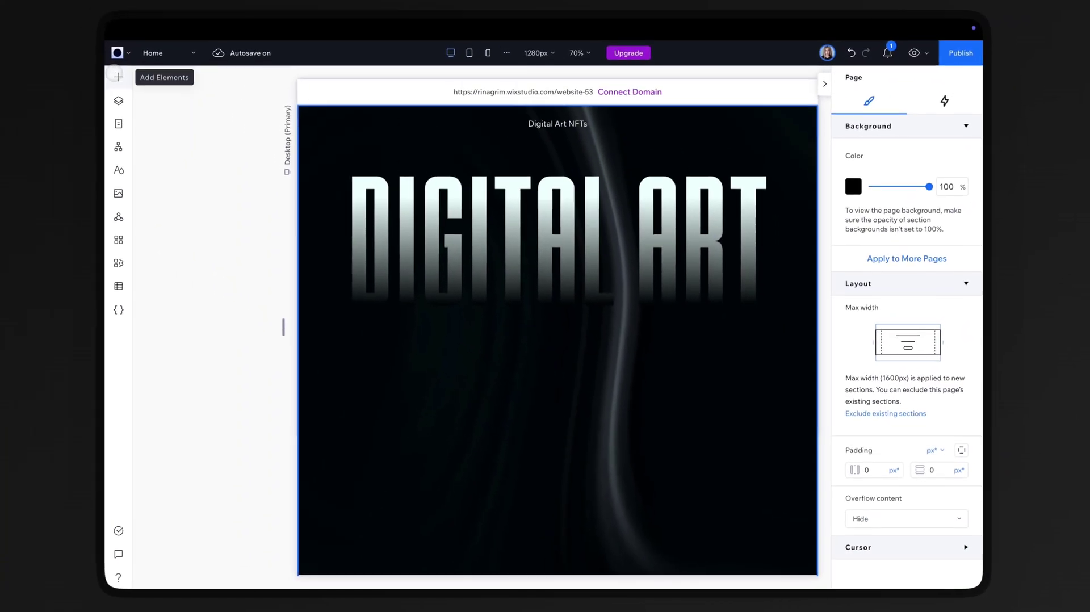
- Add a paragraph text reading "Create, Explore & Collect" below the title's left end and color it #F0F0F0
left_click(114, 76)
left_click_drag(395, 172, 390, 430)
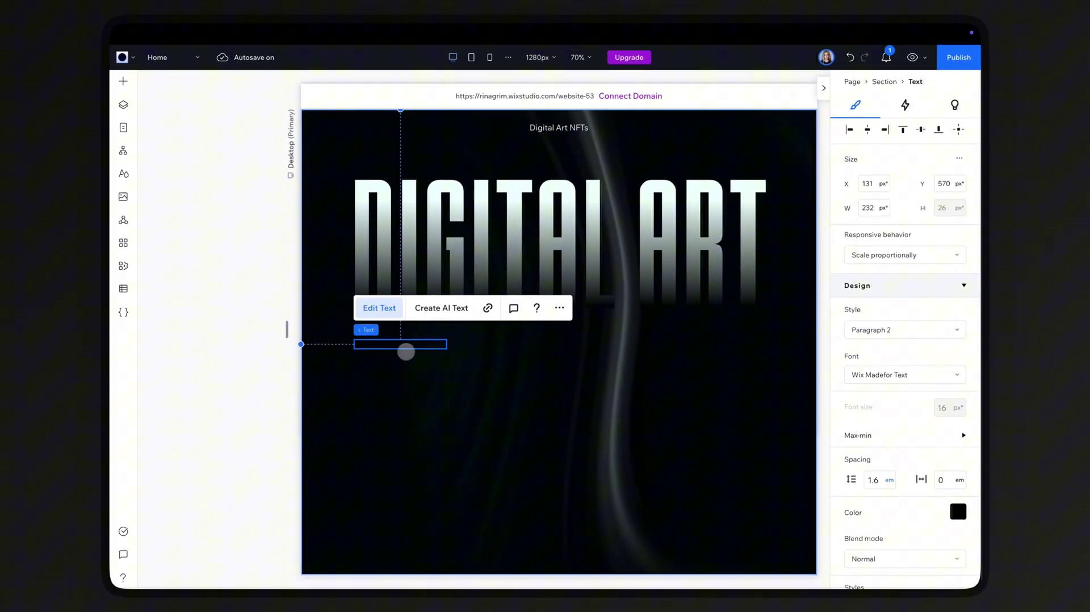
left_click(957, 512)
left_click(883, 465)
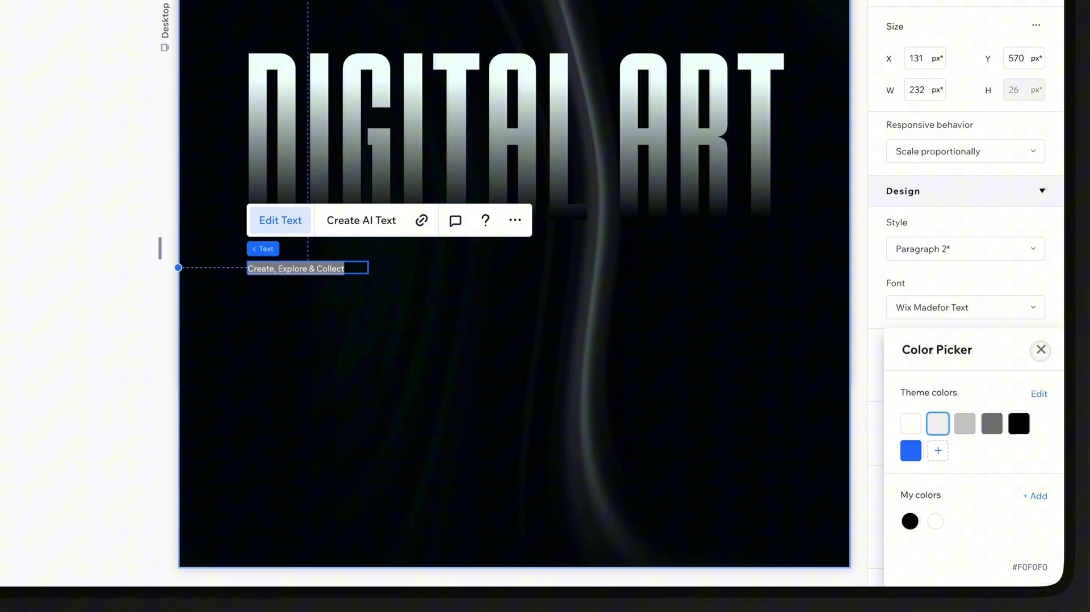
left_click(963, 407)
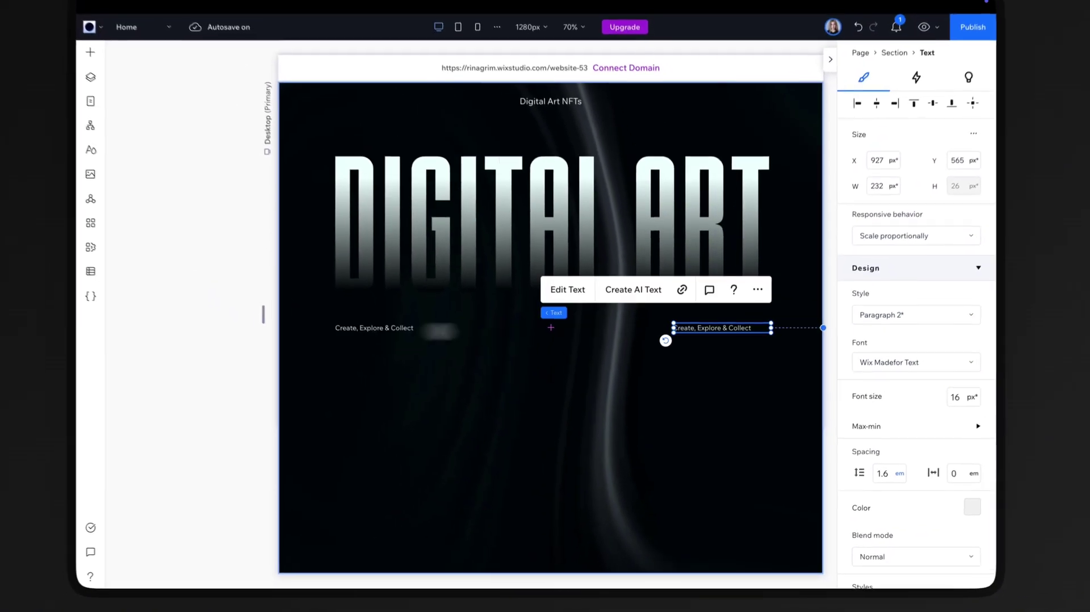
- Turn copies of the caption into a right-aligned "Latest Collection" and a centered "Scroll Down" with font size 27
scroll(910, 443, "down", 4)
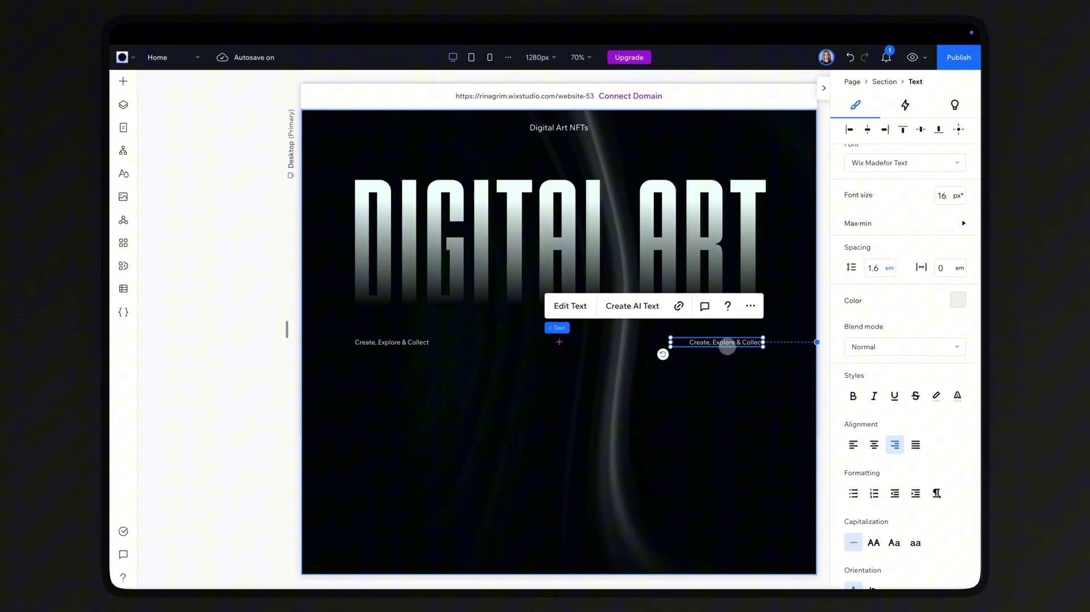
left_click_drag(727, 347, 559, 341)
scroll(877, 491, "down", 3)
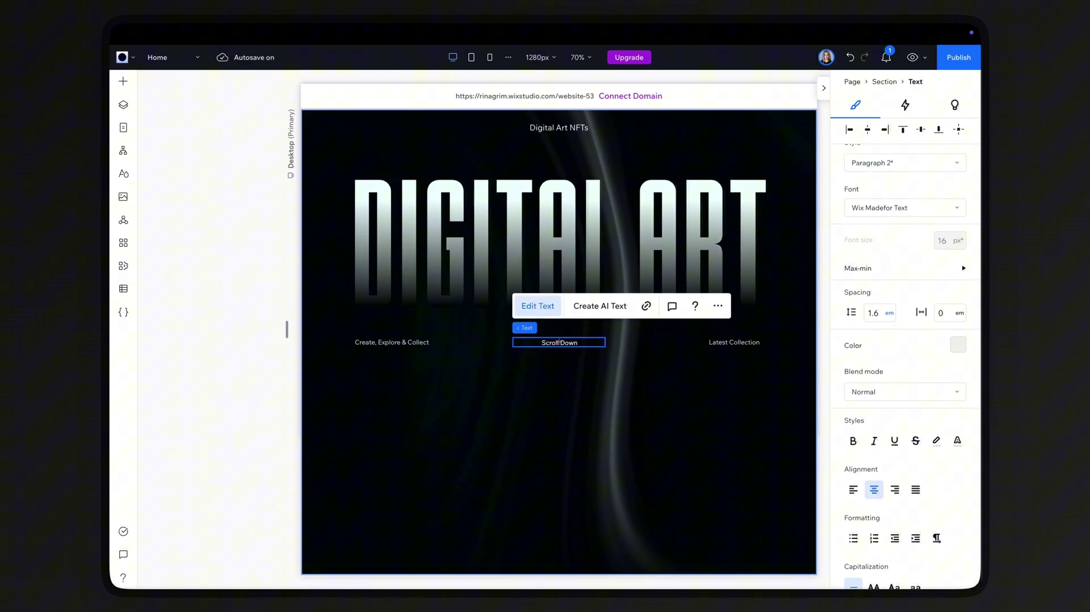
type("27")
- Combine the three captions below the title into one horizontal stack
left_click(700, 339)
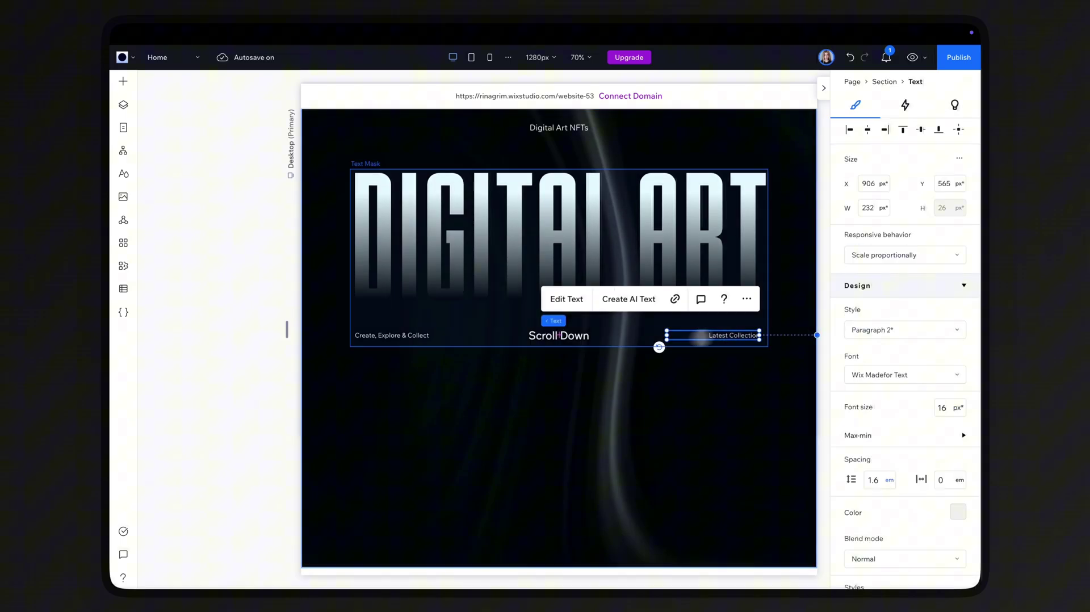
left_click(561, 338, "shift")
left_click(366, 295)
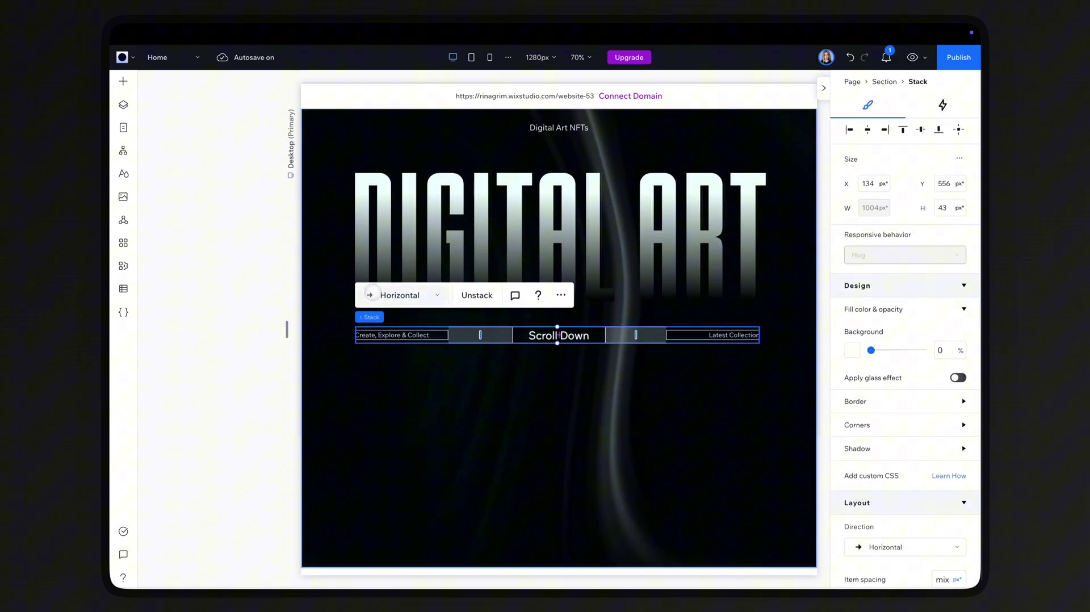
scroll(931, 427, "down", 4)
- Move the caption row slightly lower and stack it together with the title text mask
left_click_drag(558, 335, 575, 353)
left_click(595, 250, "shift")
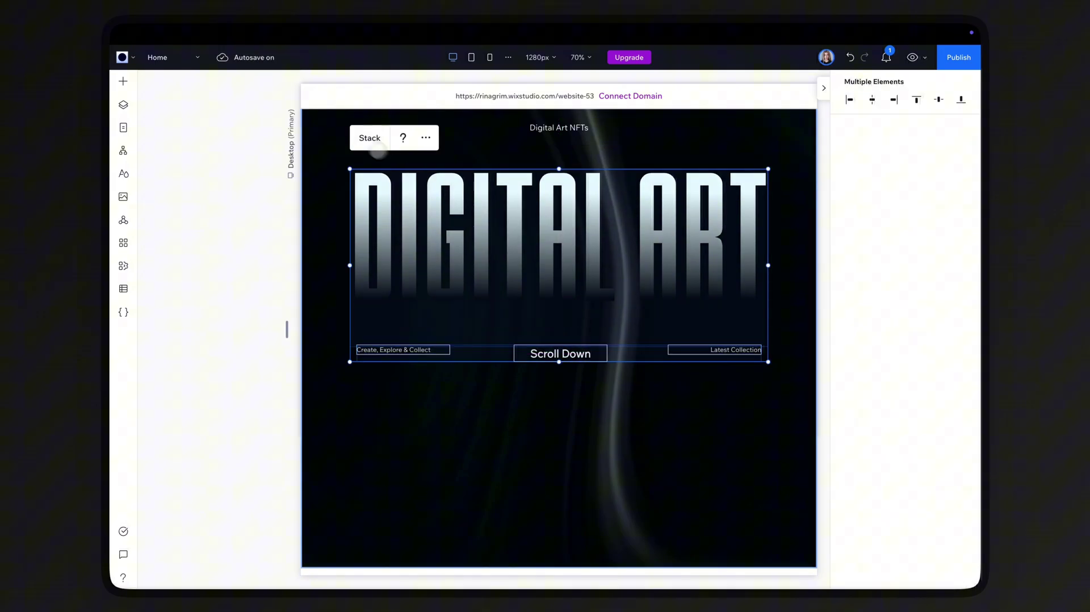
left_click(377, 136)
- Set the hero section's position type to Sticky and make it stick to Bottom and top
left_click(440, 406)
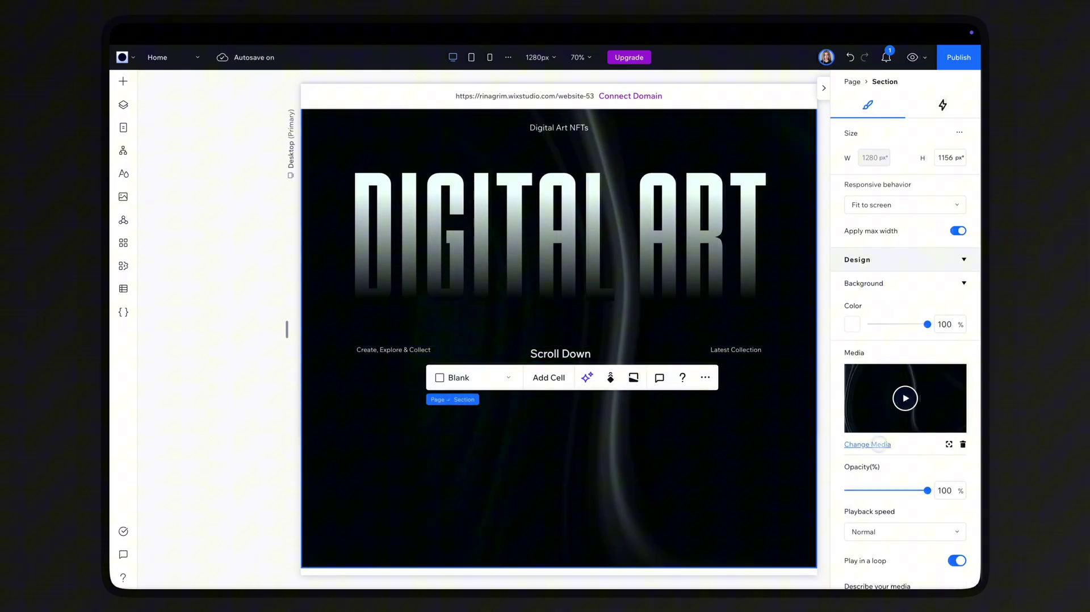
scroll(878, 445, "down", 9)
left_click(898, 523)
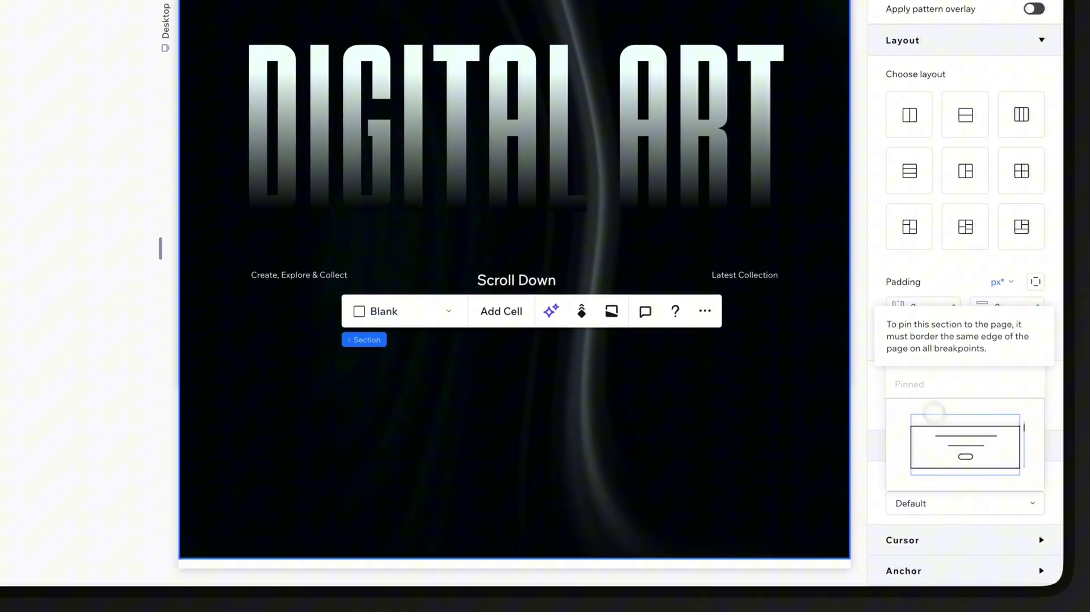
left_click(956, 366)
scroll(967, 496, "down", 2)
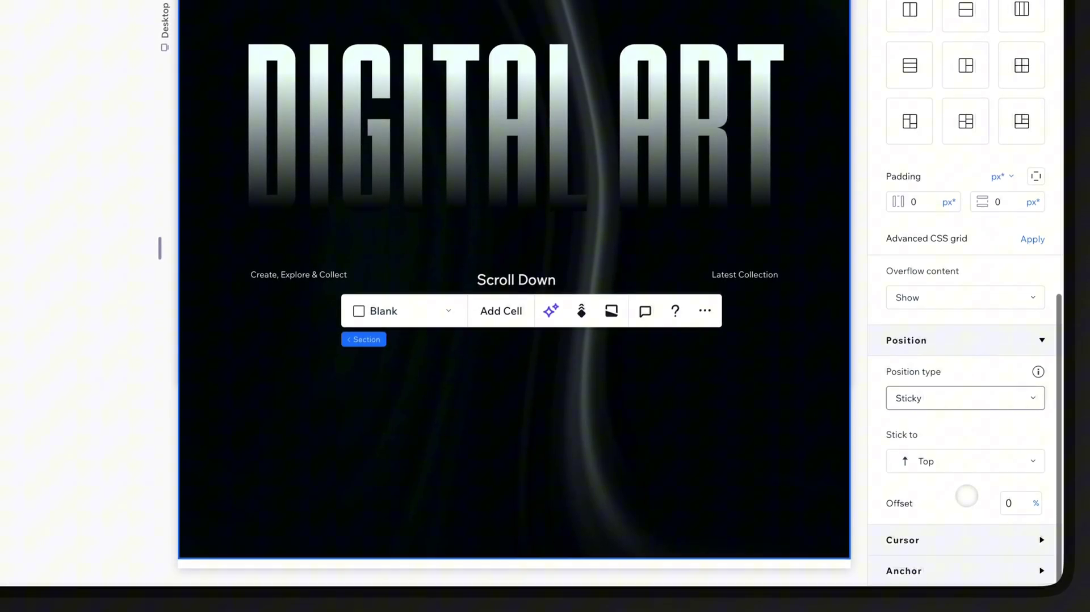
left_click(932, 516)
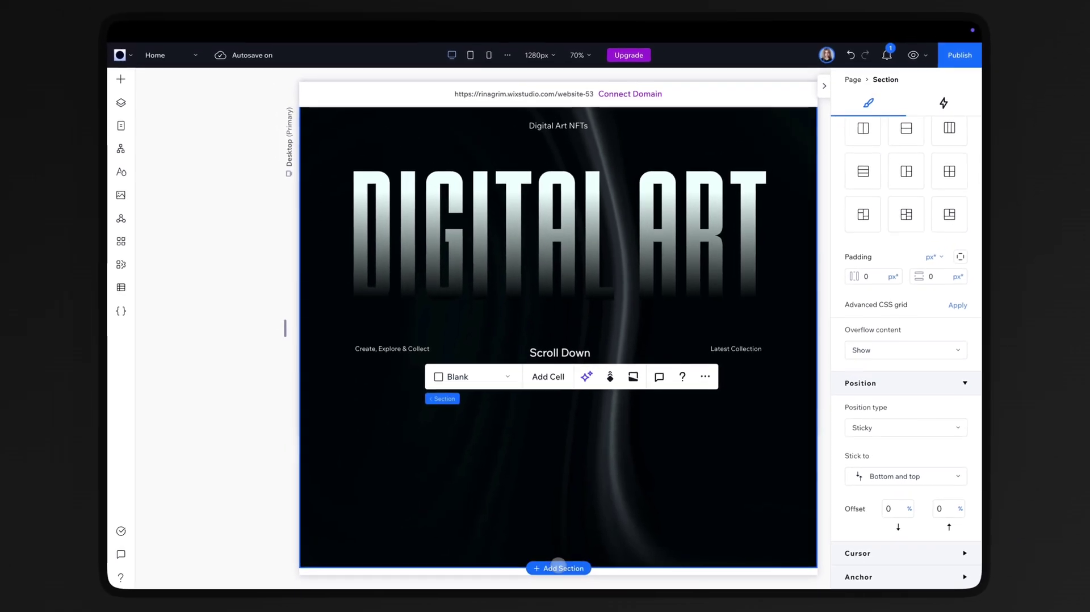
- Add a blank section below the hero and apply the advanced CSS grid to it
left_click(559, 567)
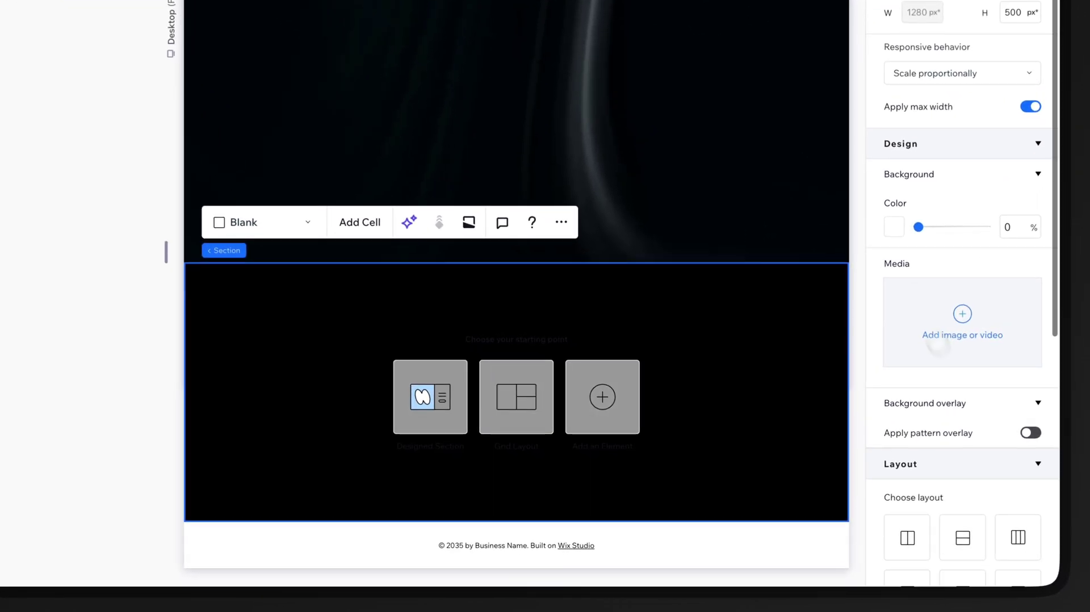
scroll(910, 440, "down", 5)
scroll(971, 394, "down", 1)
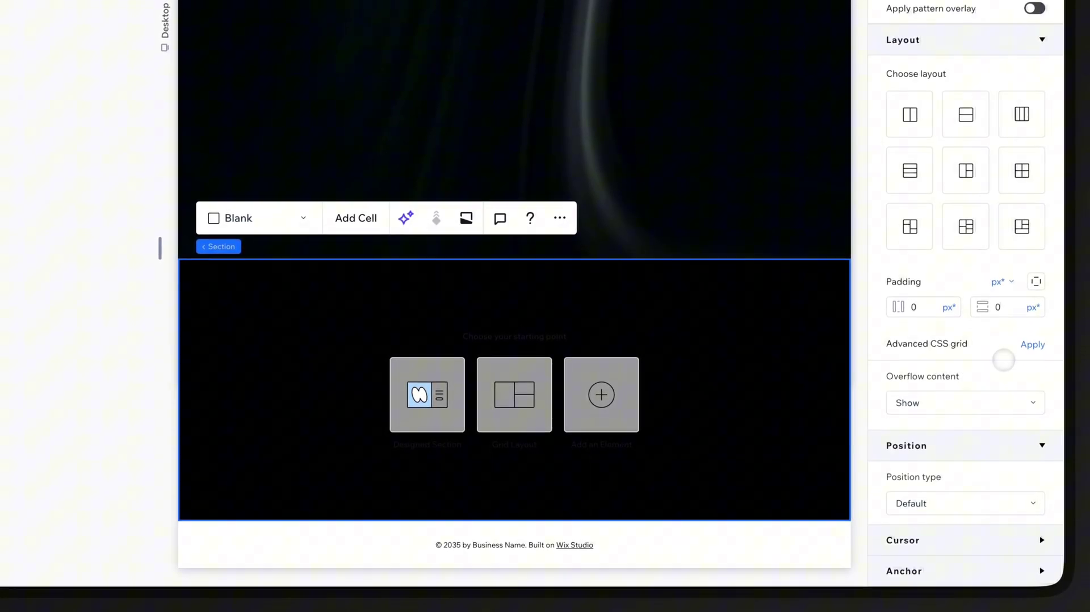
left_click(1031, 344)
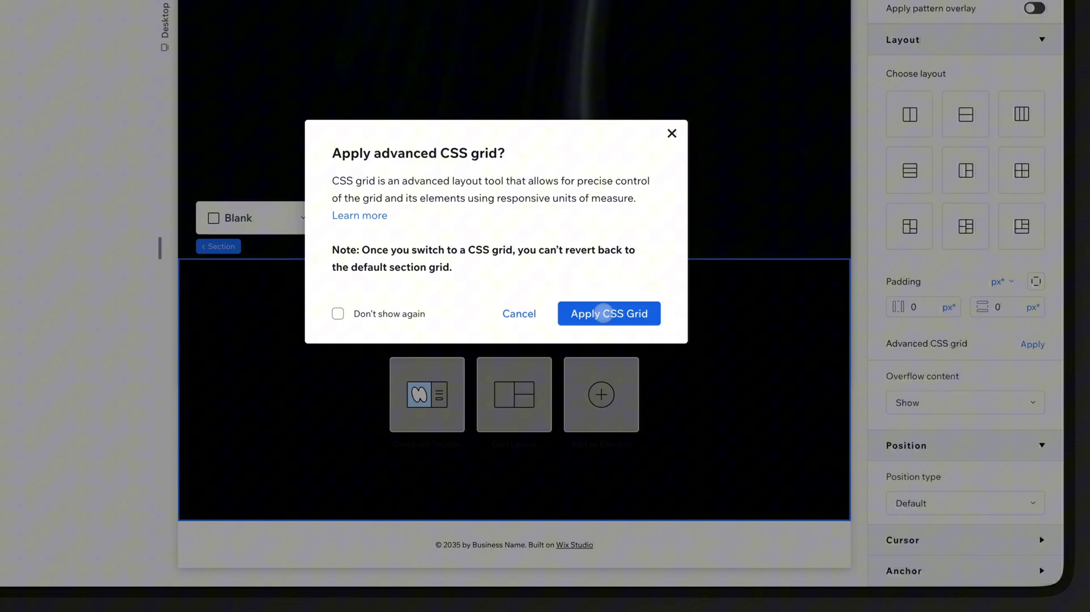
left_click(603, 314)
- Set the grid's first row to 100 vh and add a second row of 100 vh
left_click(912, 278)
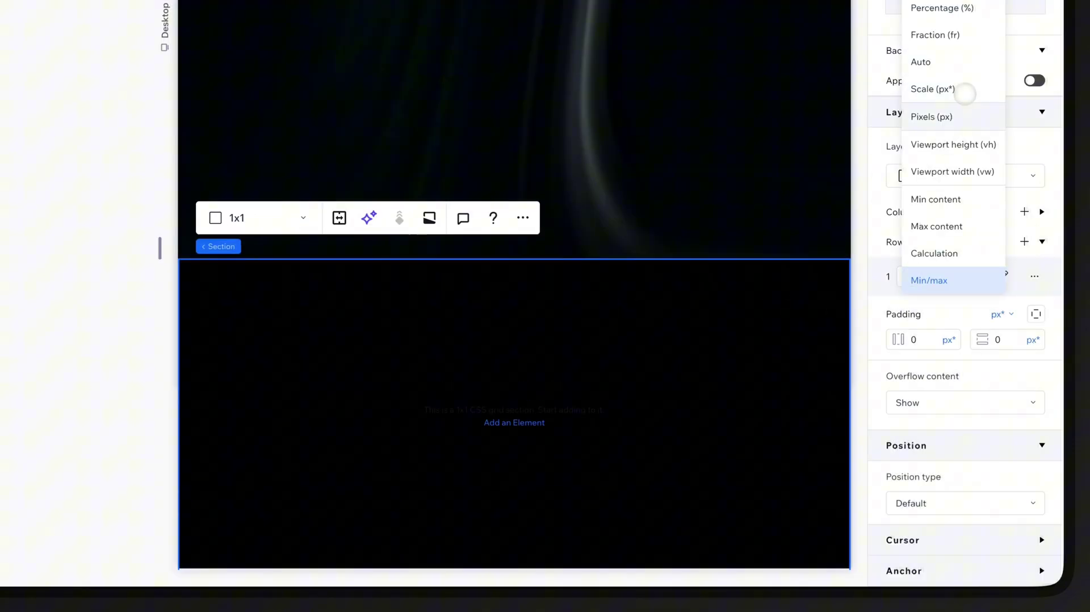
left_click(965, 145)
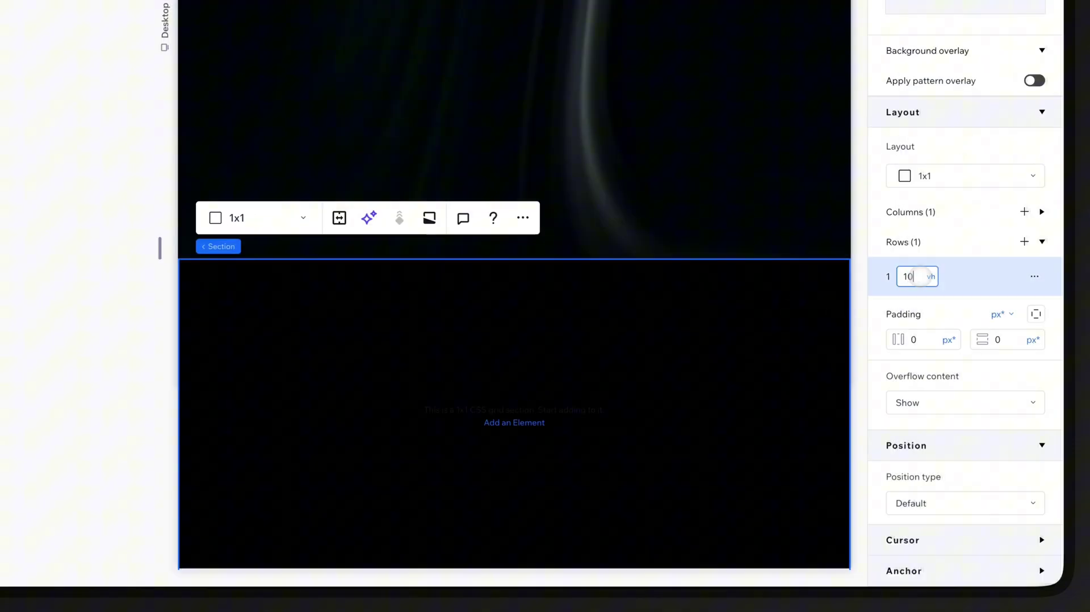
key("Return")
left_click(1024, 241)
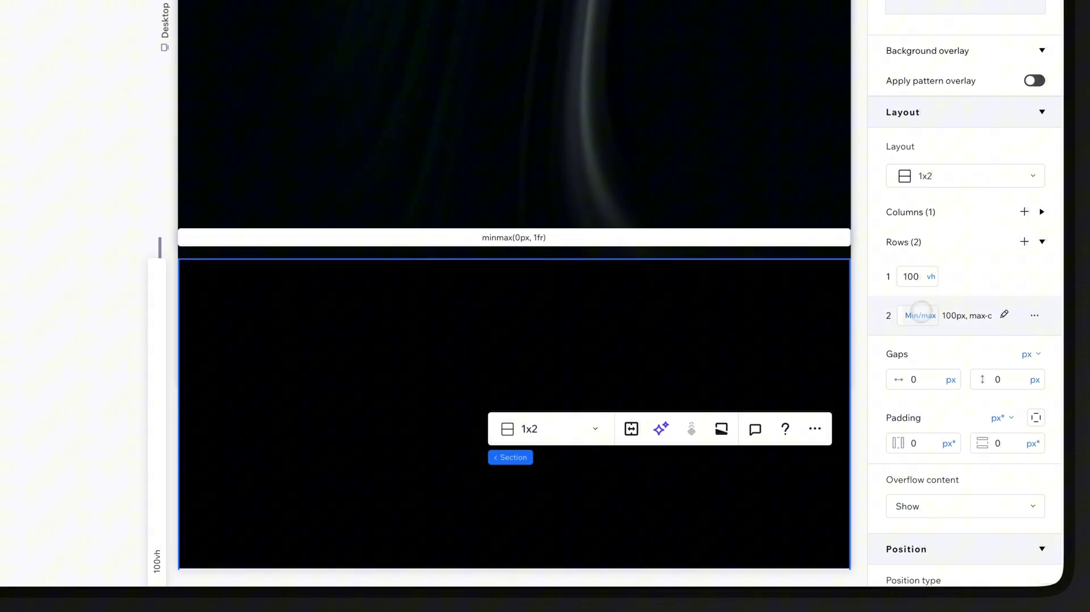
left_click(920, 315)
left_click(953, 182)
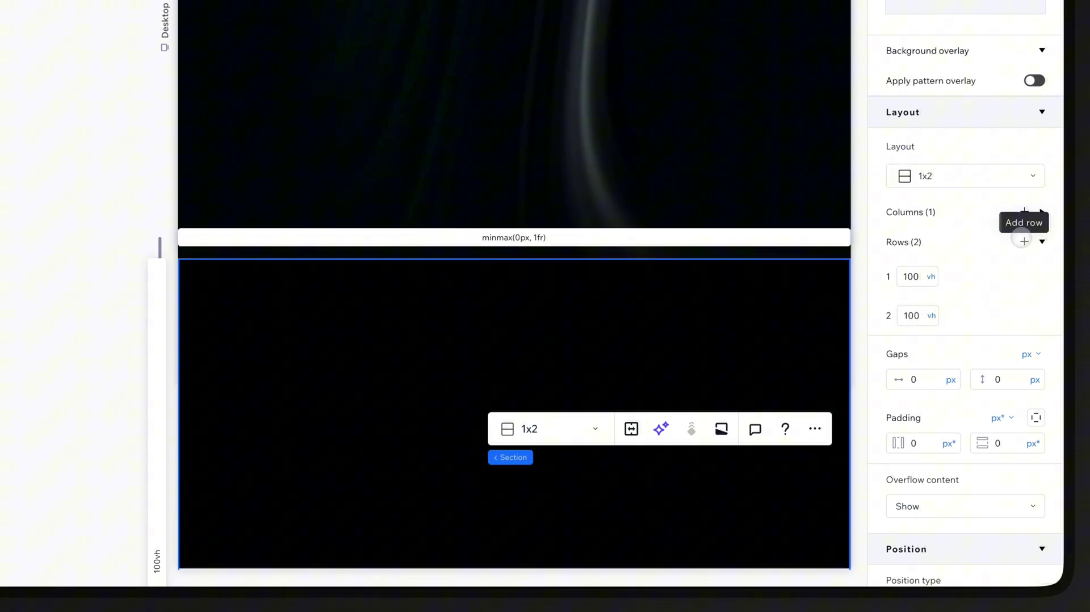
- Add a third grid row of 100 vh and two more rows to make the section a 1x5 layout
left_click(1023, 240)
left_click(920, 354)
left_click(948, 221)
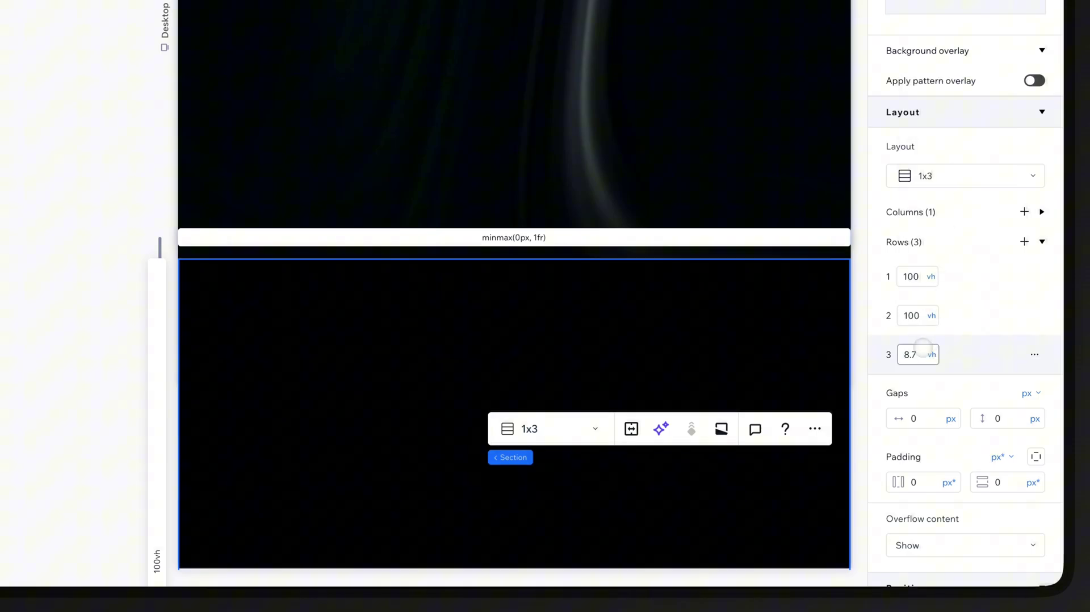
key("Return")
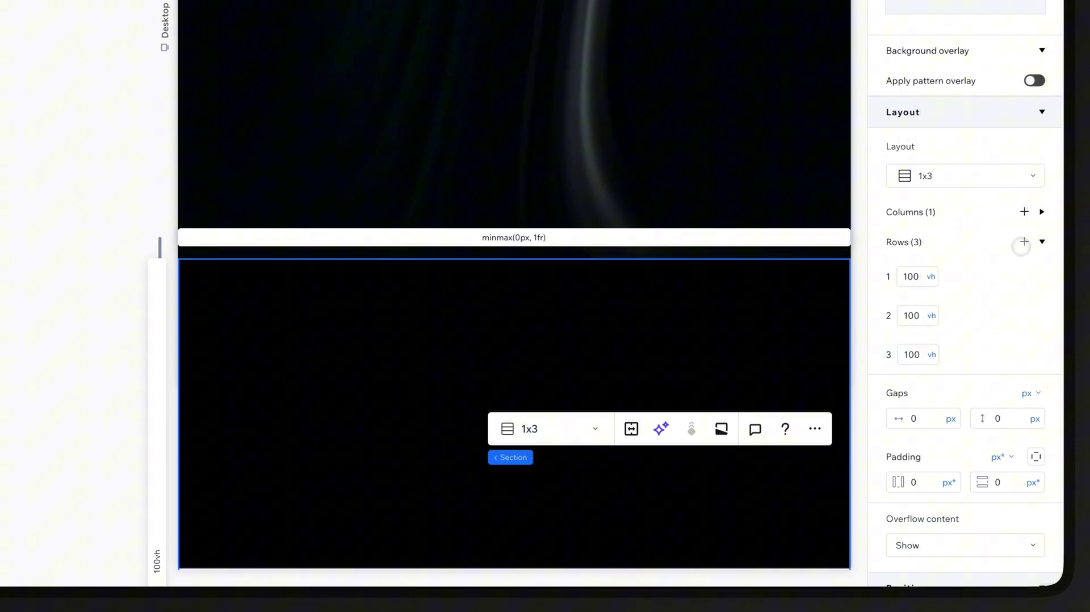
left_click(1023, 241)
left_click(1023, 241)
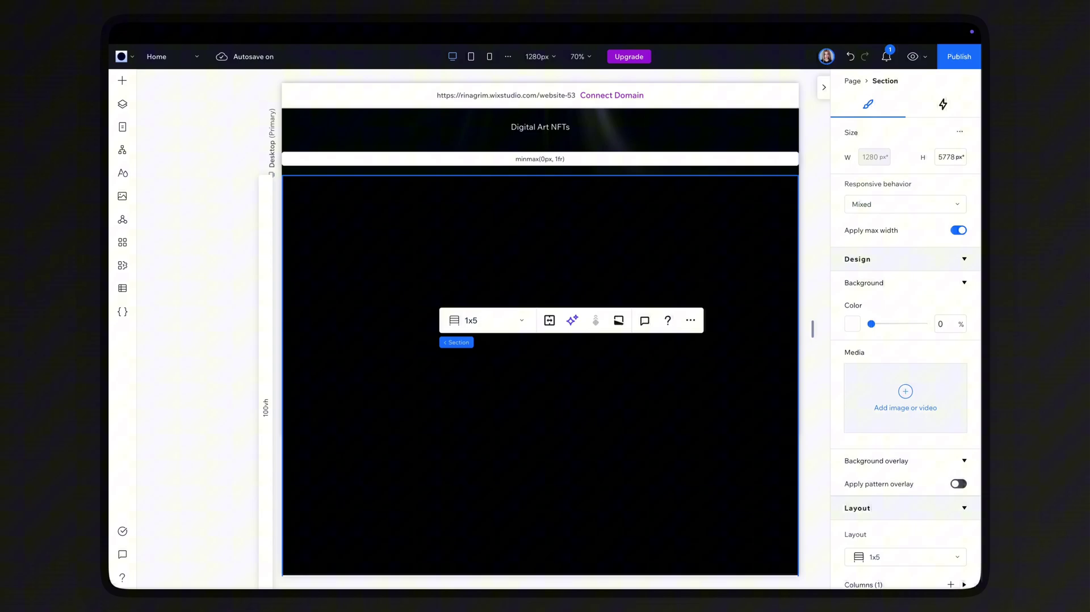
- Add a container to the section, spanning grid rows 1 to 5, and set its background opacity to 0%
left_click(63, 27)
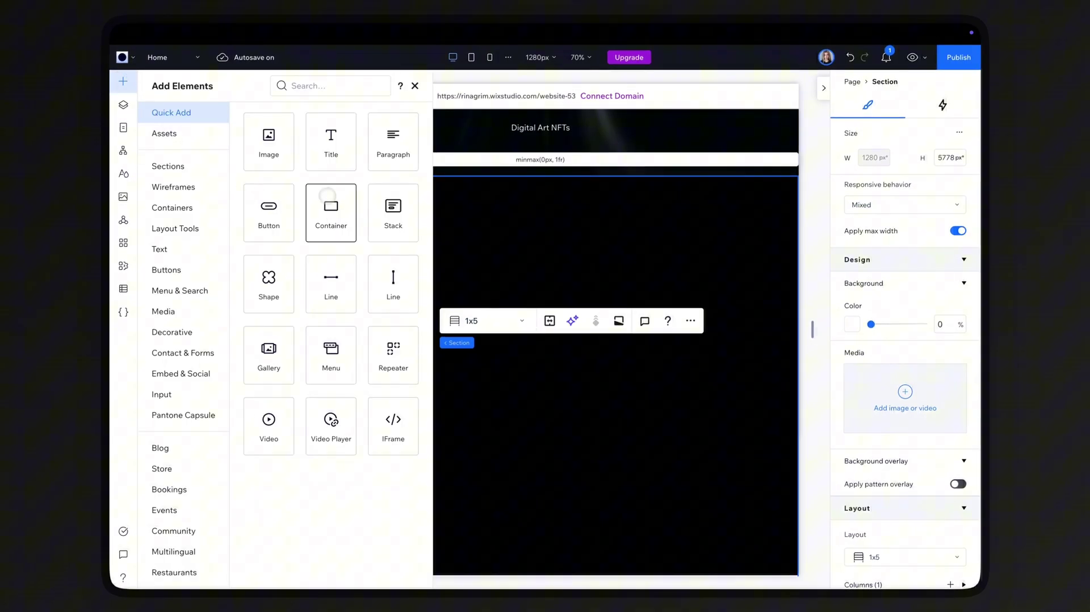
left_click_drag(334, 209, 455, 301)
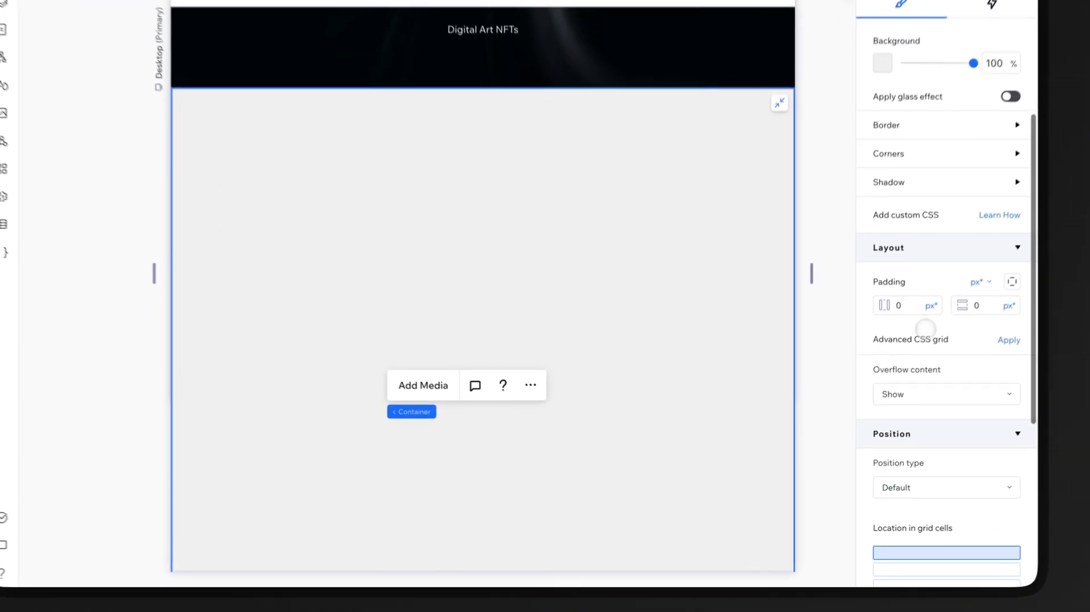
scroll(925, 329, "down", 5)
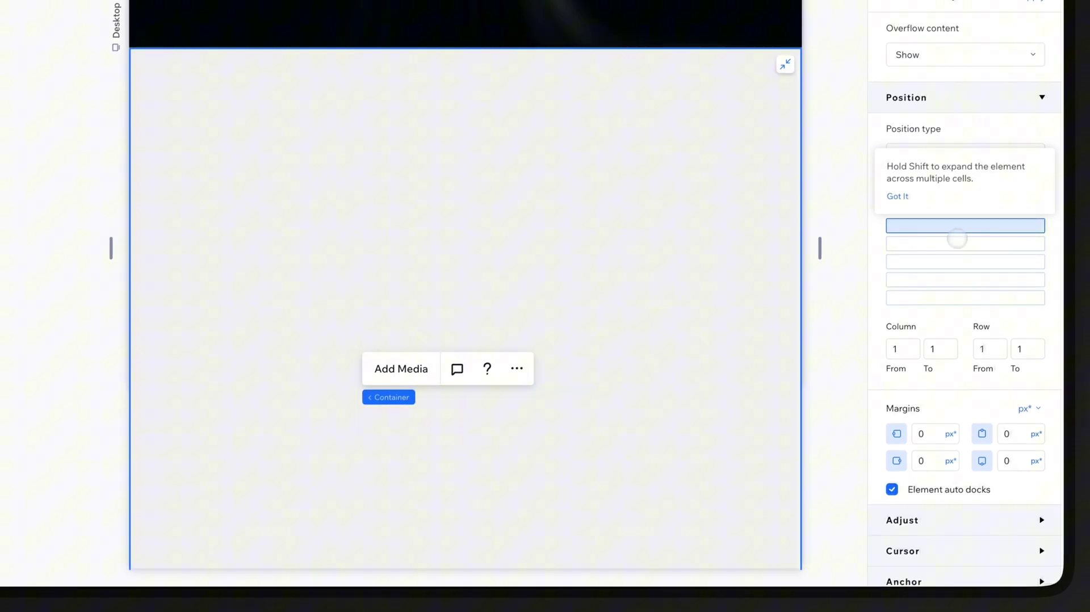
left_click(937, 268, "shift")
left_click(941, 281, "shift")
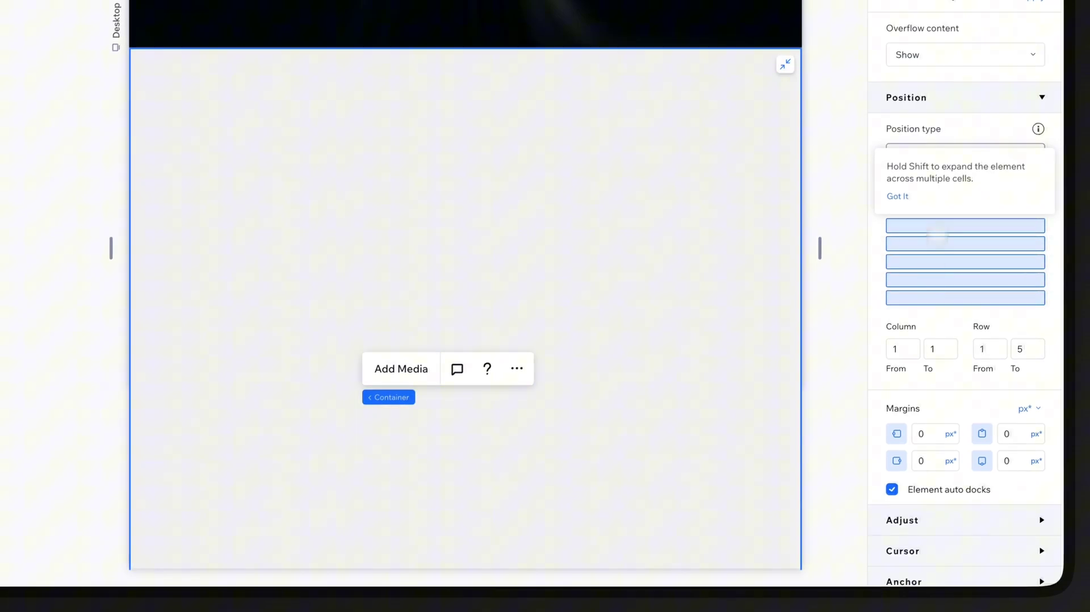
scroll(993, 119, "up", 6)
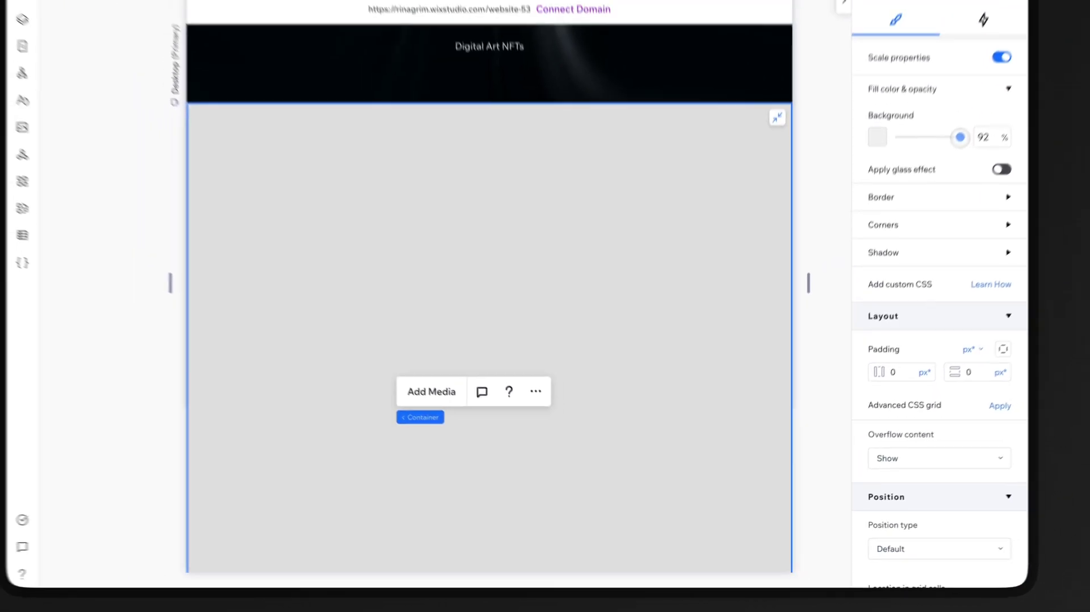
left_click_drag(994, 86, 920, 86)
- Rename the new container as Shrink and hide it
left_click(123, 105)
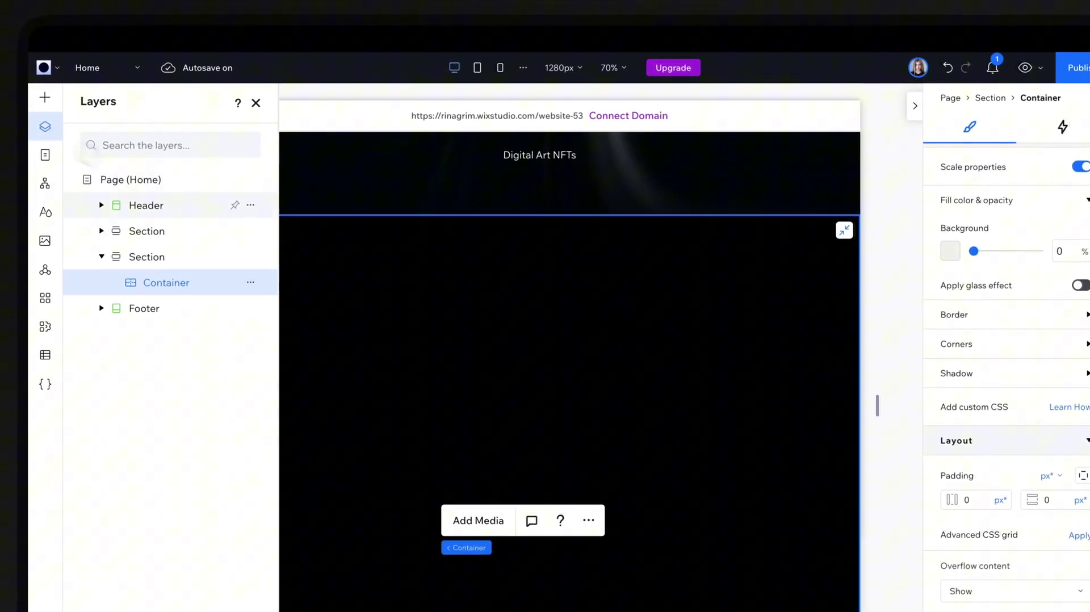
double_click(176, 284)
type("Shrink")
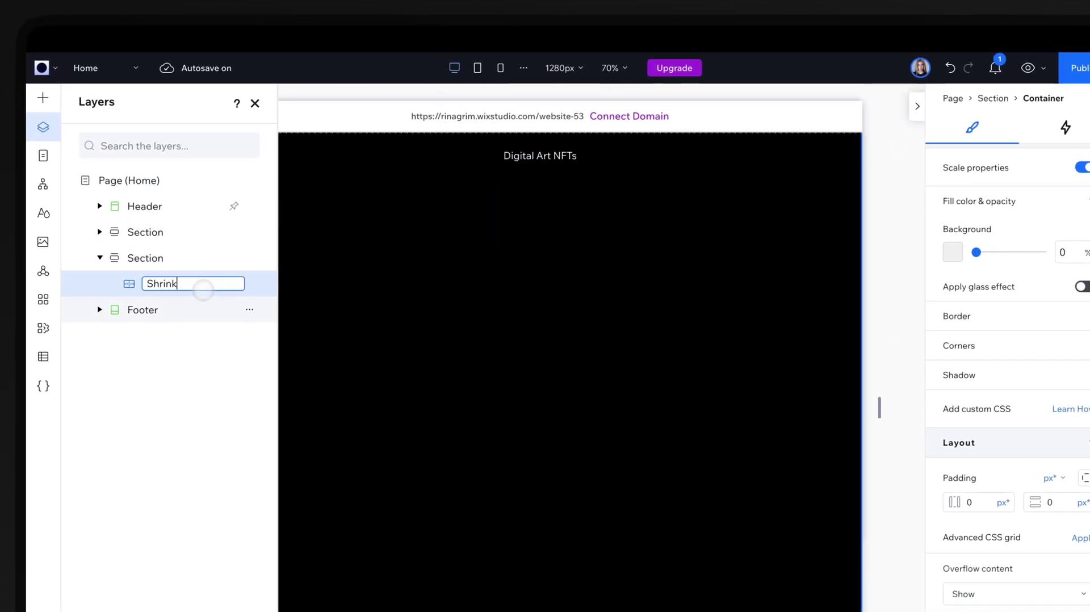
left_click(247, 284)
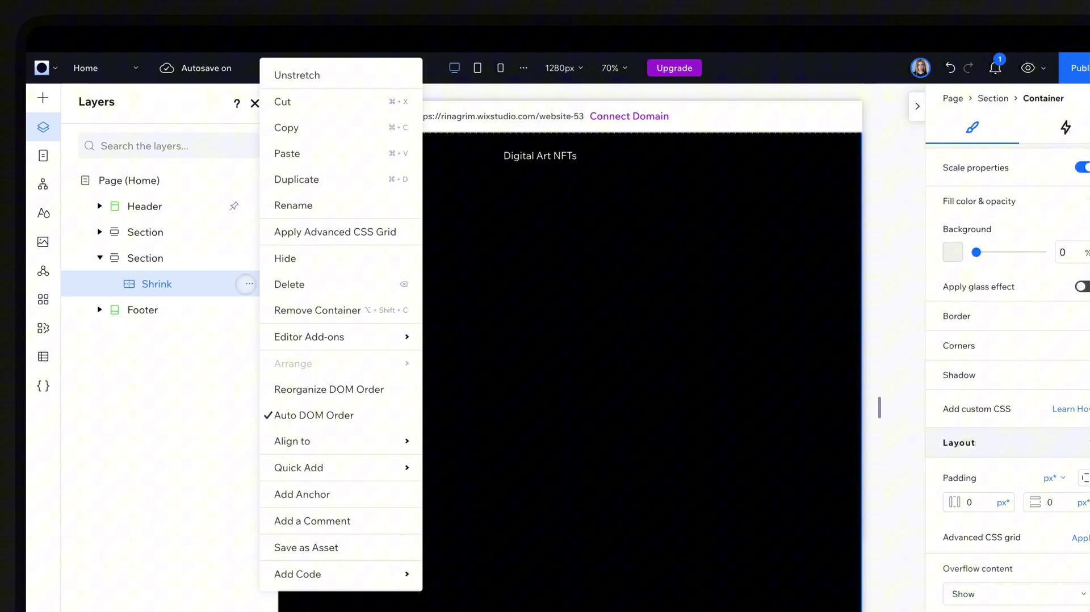
left_click(282, 262)
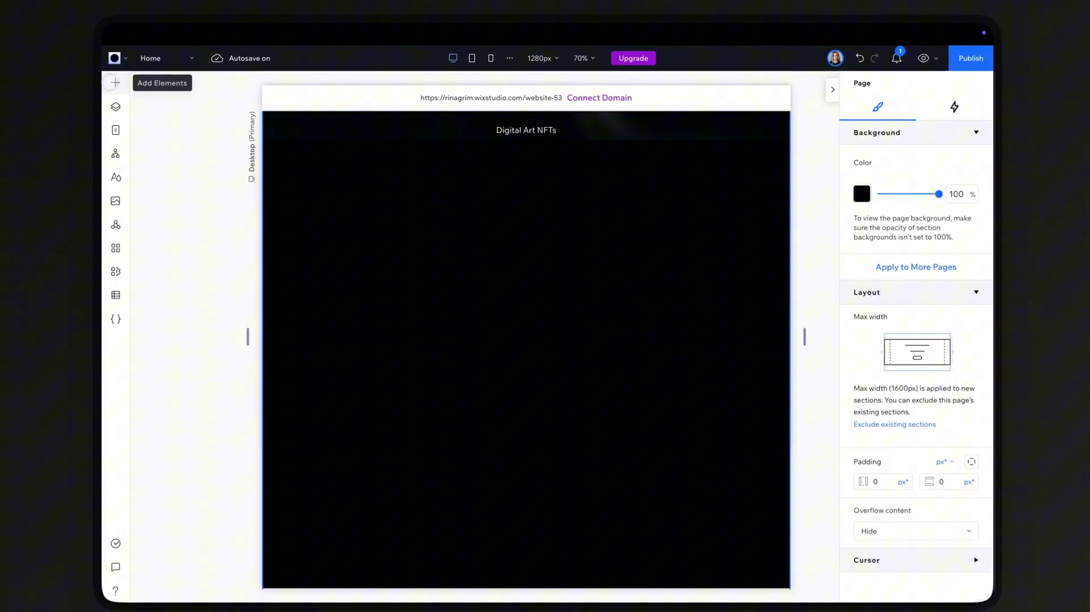
- Add another container stretched across the section's first grid row and set its background opacity to 0%
left_click(43, 97)
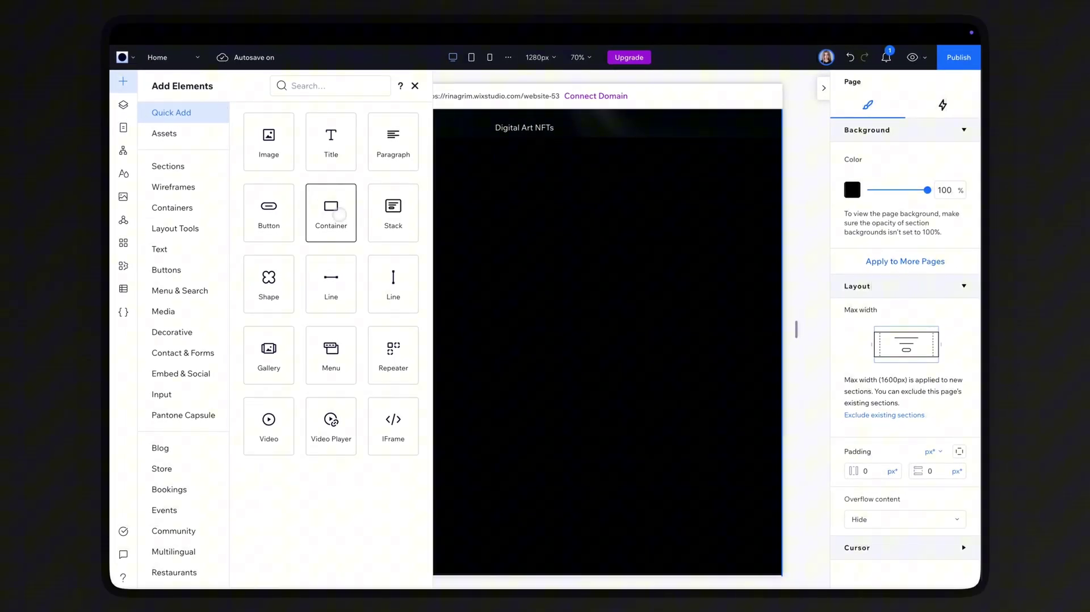
left_click_drag(340, 215, 568, 275)
left_click(624, 266)
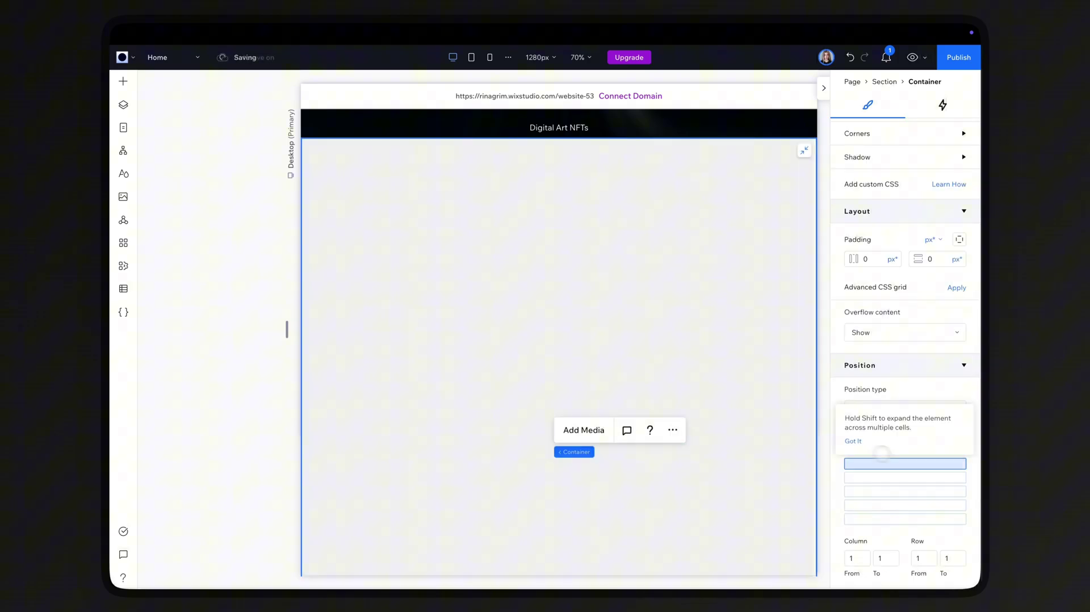
scroll(921, 290, "up", 5)
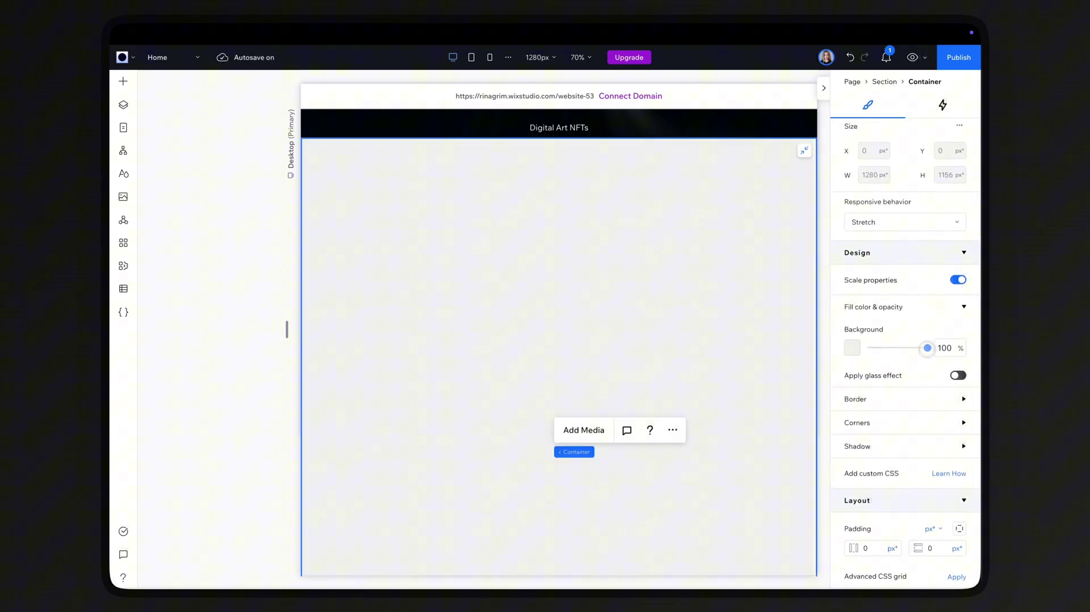
left_click_drag(927, 348, 868, 348)
- Add an image element to the transparent container and extend its height to about 462 px
left_click(124, 81)
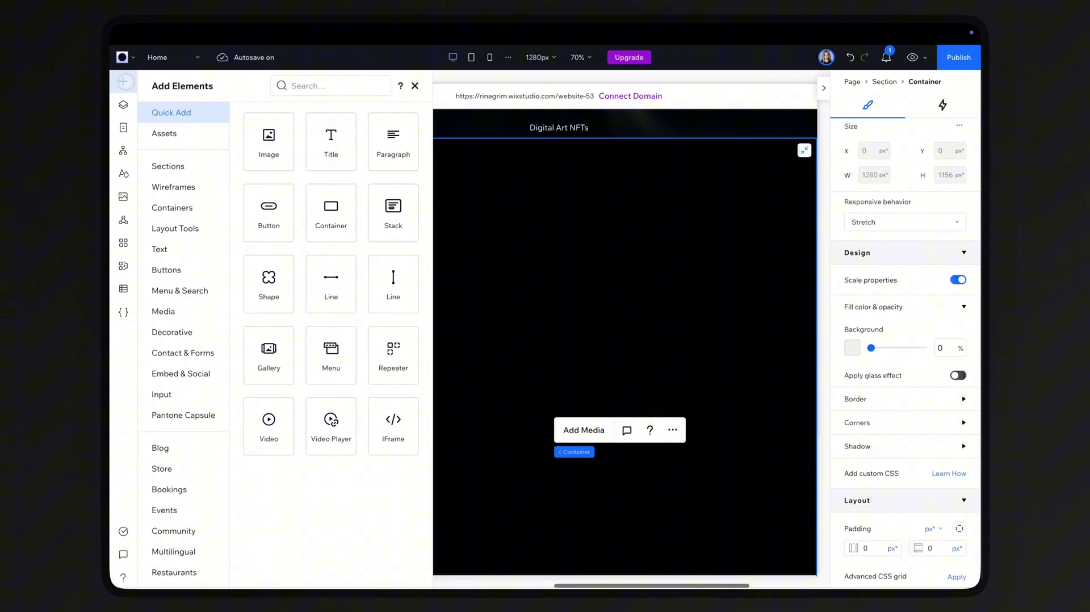
left_click(251, 135)
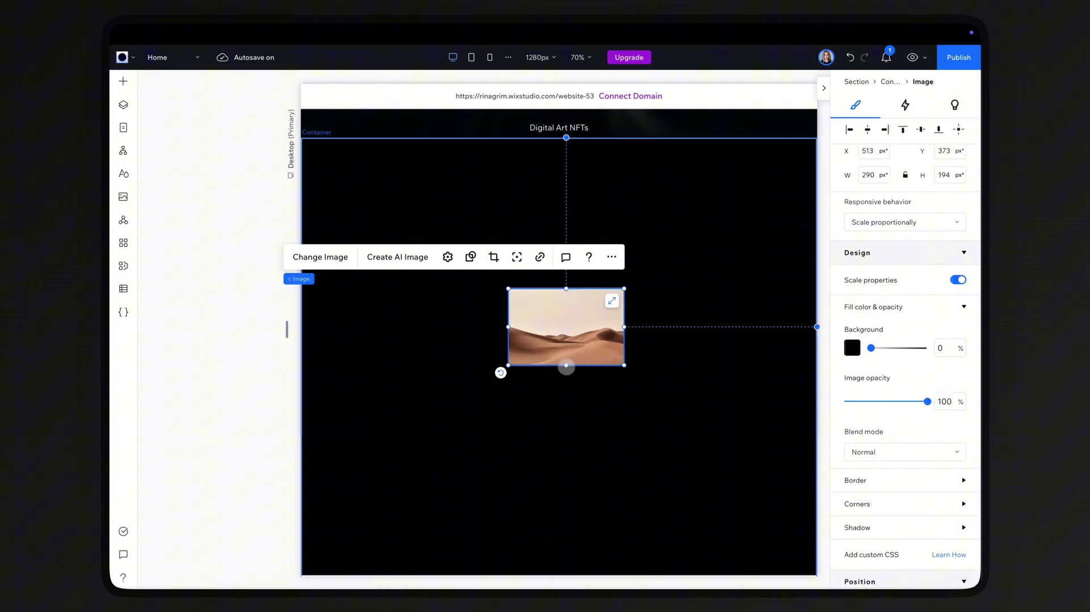
left_click_drag(566, 367, 566, 477)
- Replace the placeholder image with thunderfung.png and center it horizontally in the container
left_click(321, 258)
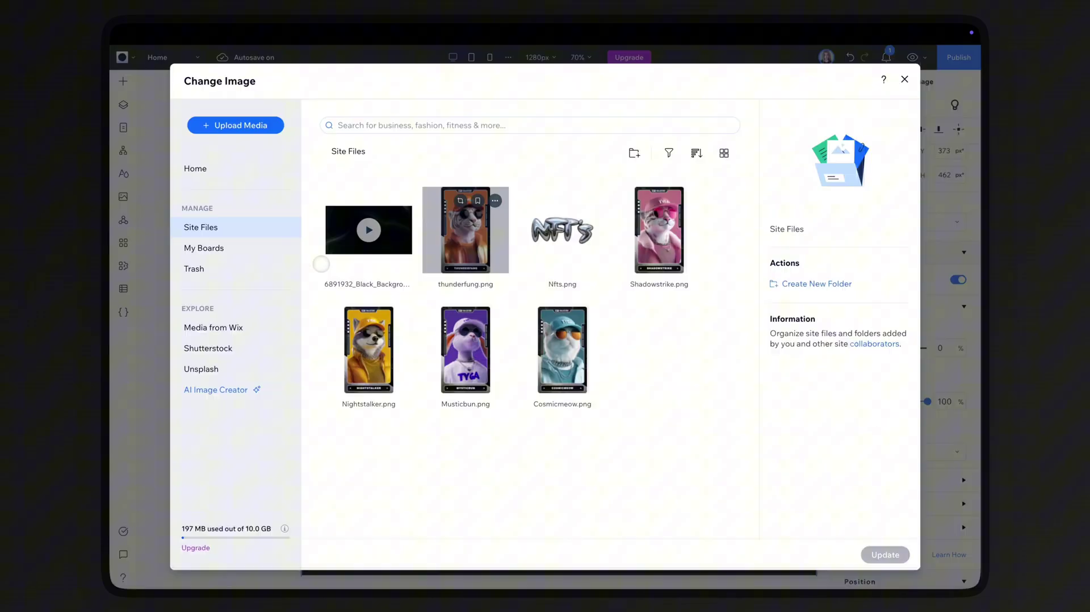
left_click(471, 250)
left_click(884, 554)
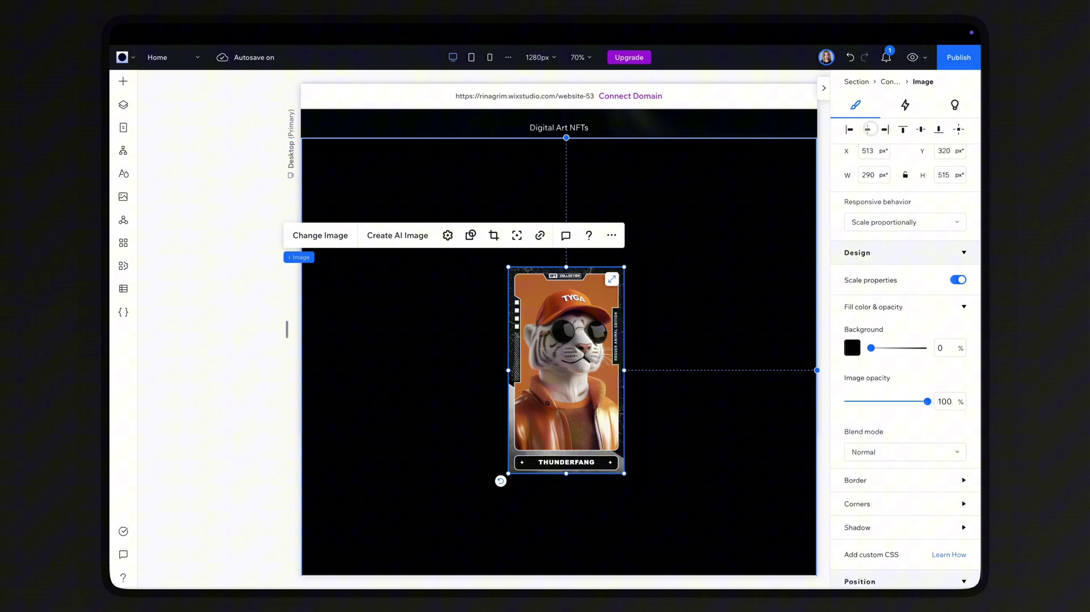
left_click(488, 253)
- Set the position type of the container holding the Thunderfang card to Sticky, sticking to Top
scroll(489, 252, "down", 1)
left_click(648, 474)
scroll(929, 456, "down", 5)
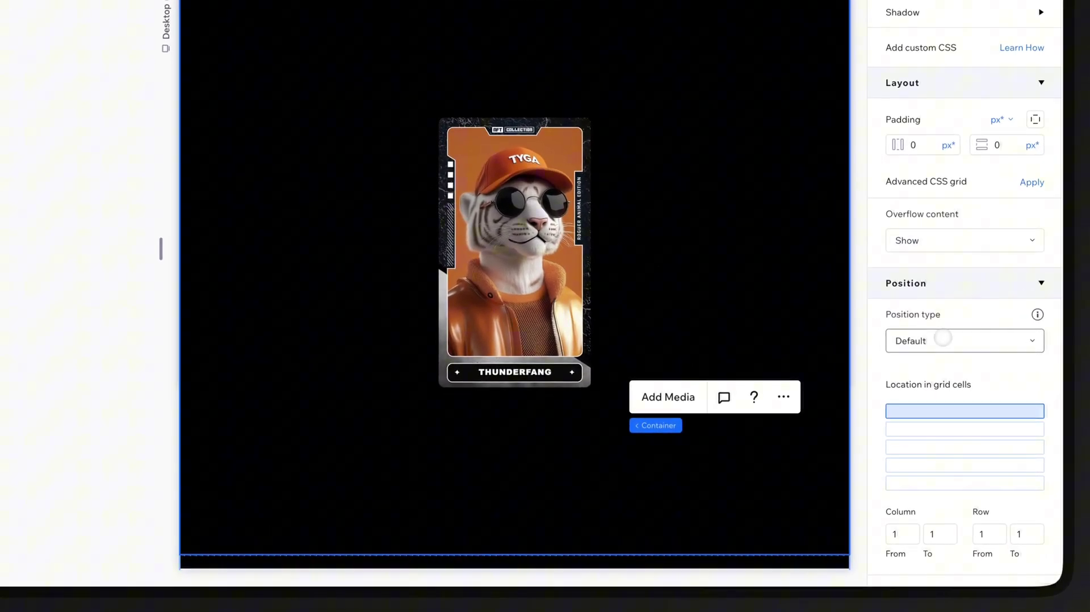
left_click(914, 376)
left_click(912, 400)
left_click(83, 71)
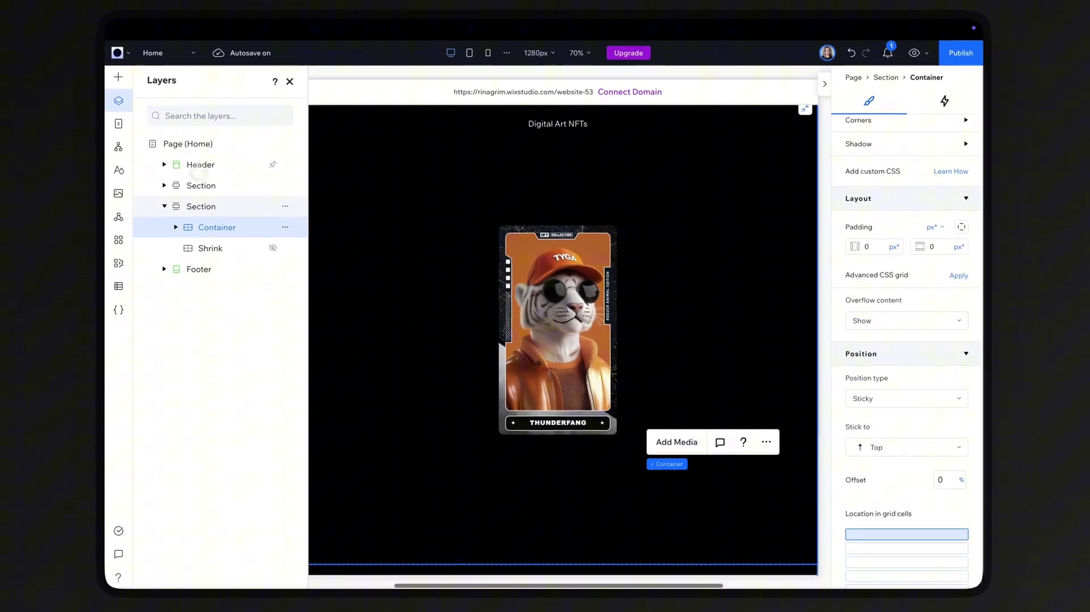
left_click(293, 86)
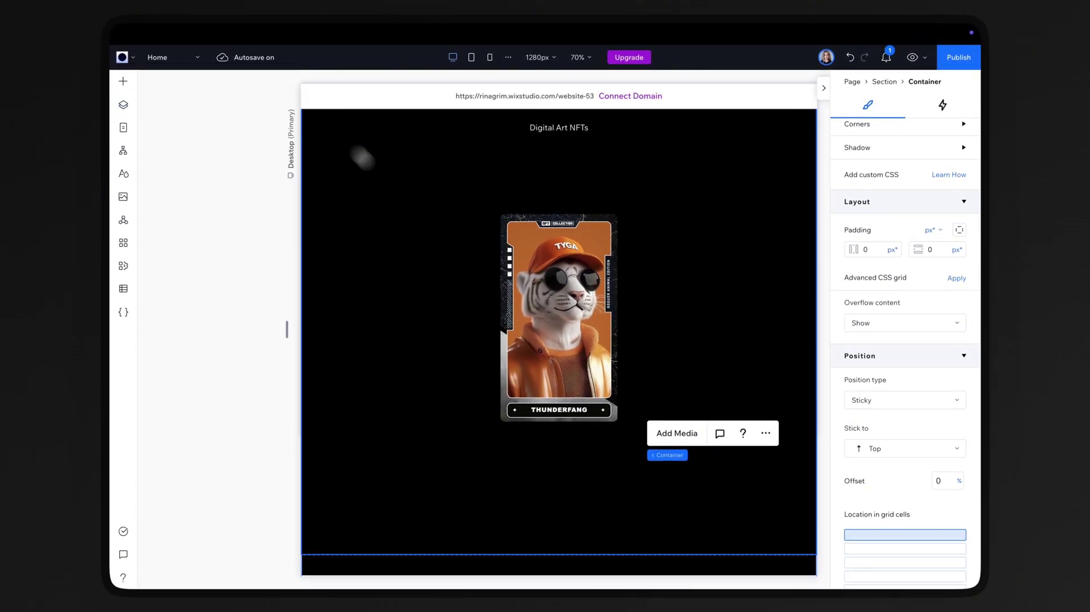
- Duplicate the sticky Thunderfang container and place the copy in the section's second grid row
scroll(392, 216, "down", 5)
left_click(421, 268)
scroll(390, 336, "down", 2)
left_click(390, 337)
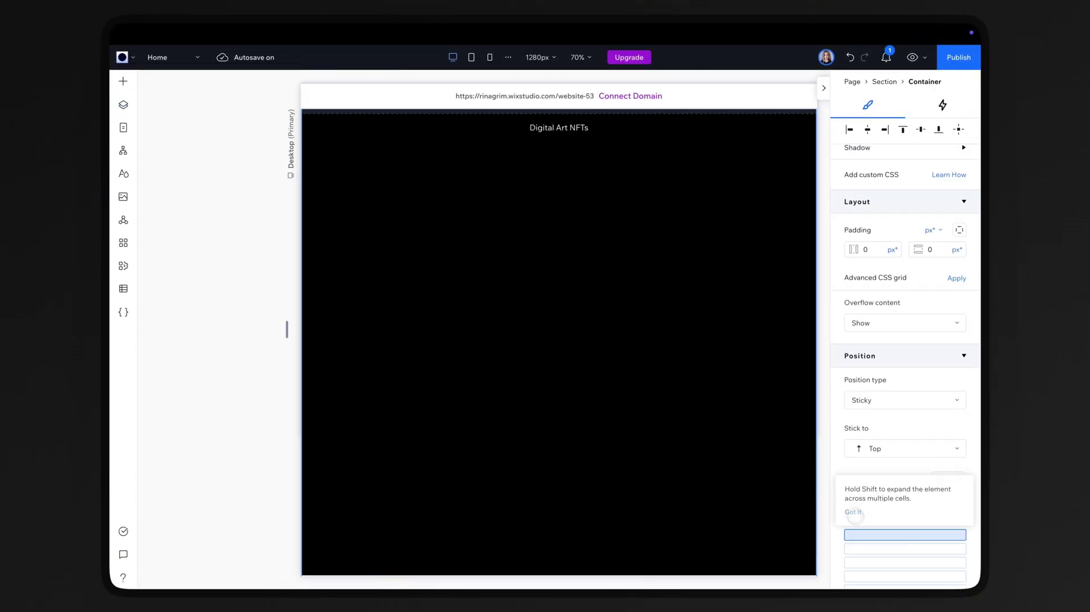
scroll(854, 520, "down", 3)
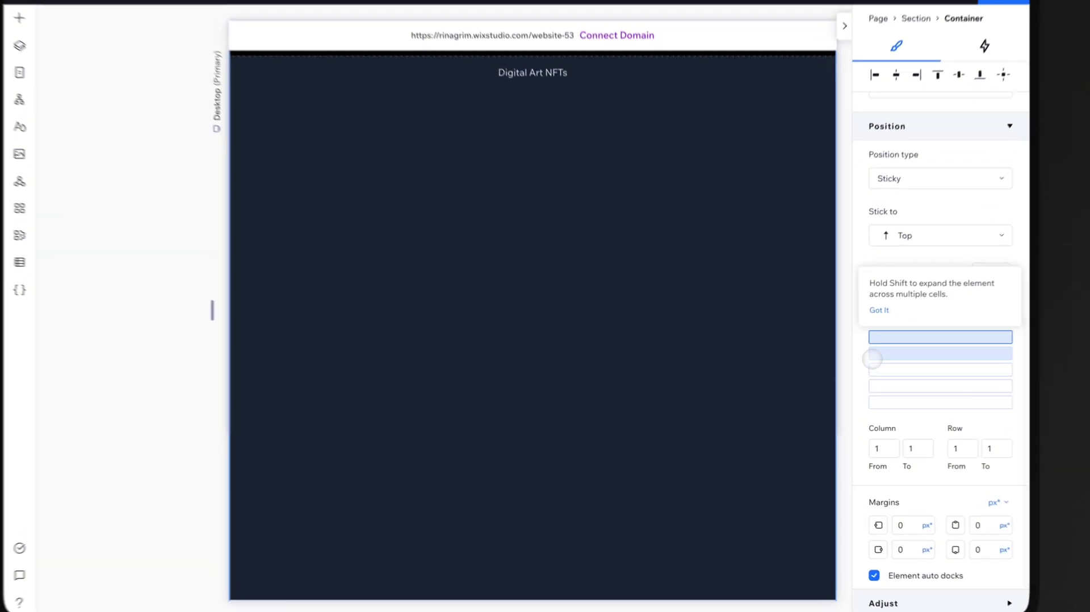
left_click(917, 353)
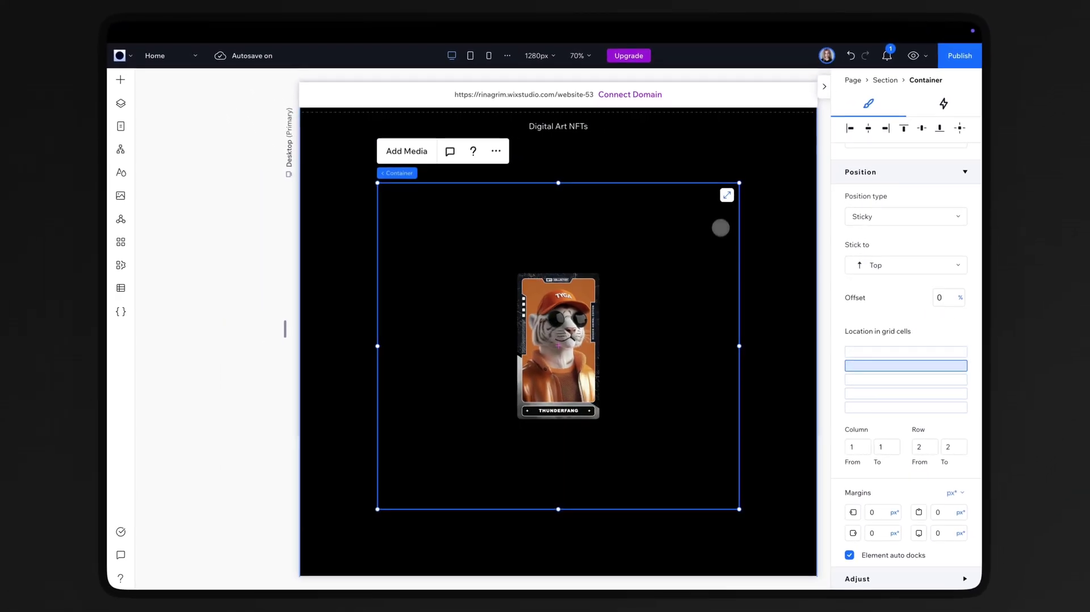
- Replace the card image in the second-row container with Musticbun.png
left_click(550, 332)
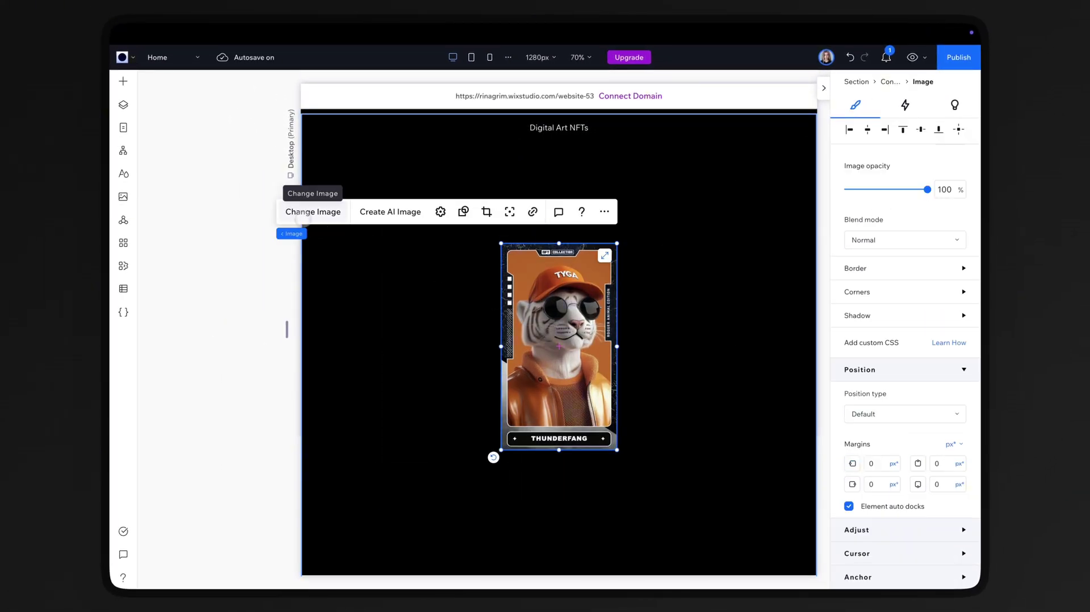
left_click(304, 215)
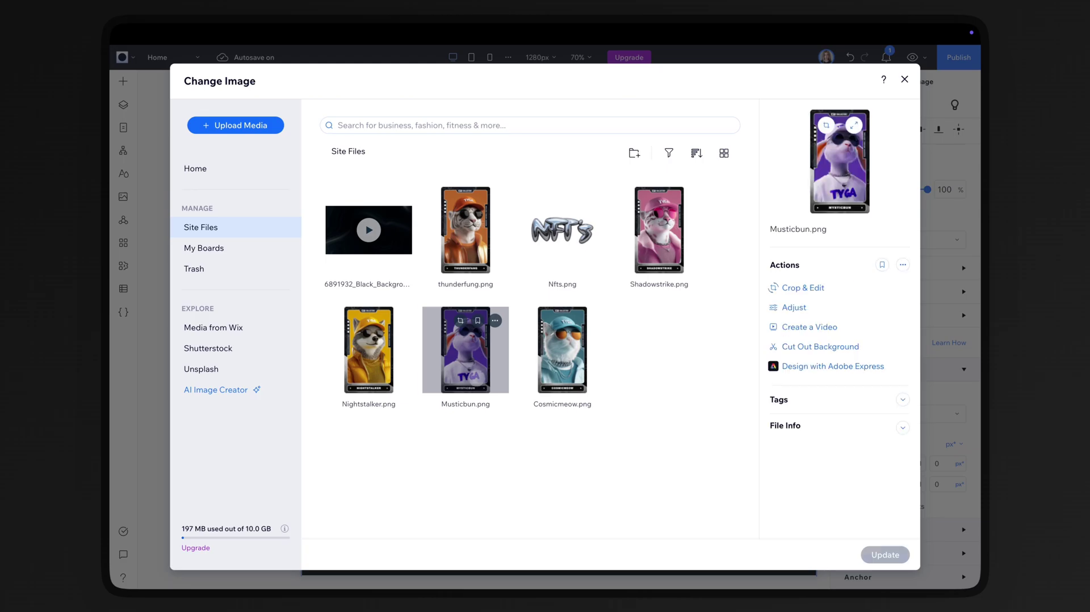
left_click(881, 553)
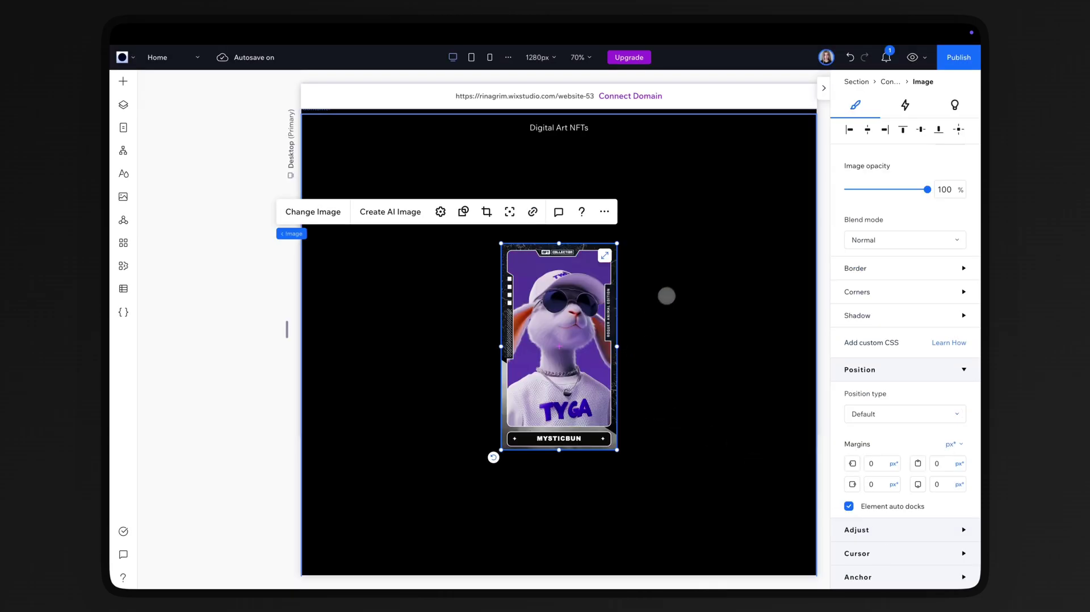
- Duplicate the Mysticbun container and place the copy in the section's third grid row
left_click(666, 295)
scroll(672, 286, "down", 10)
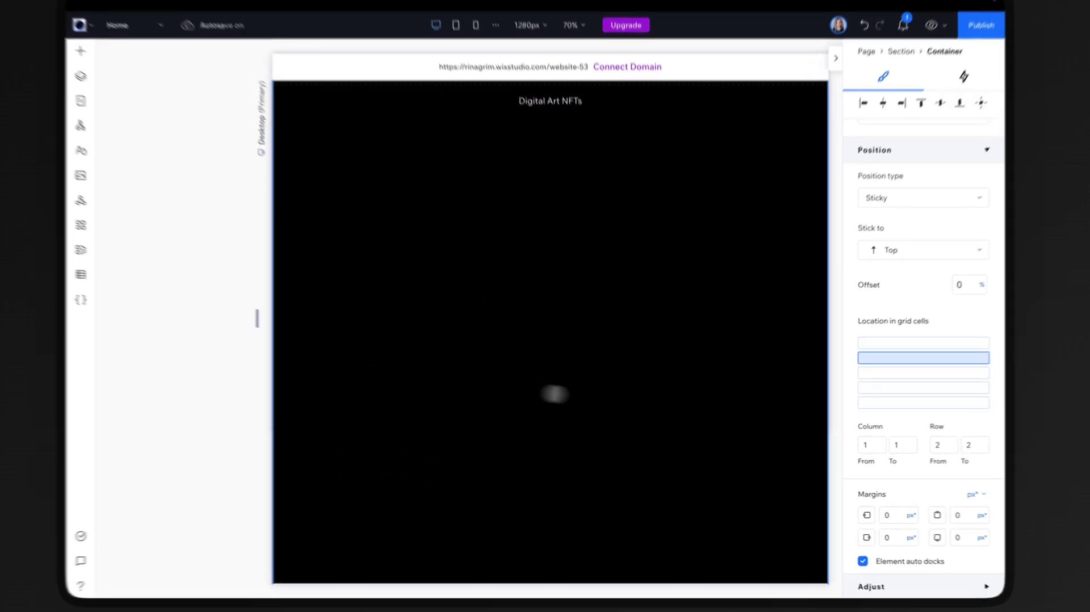
left_click(923, 373)
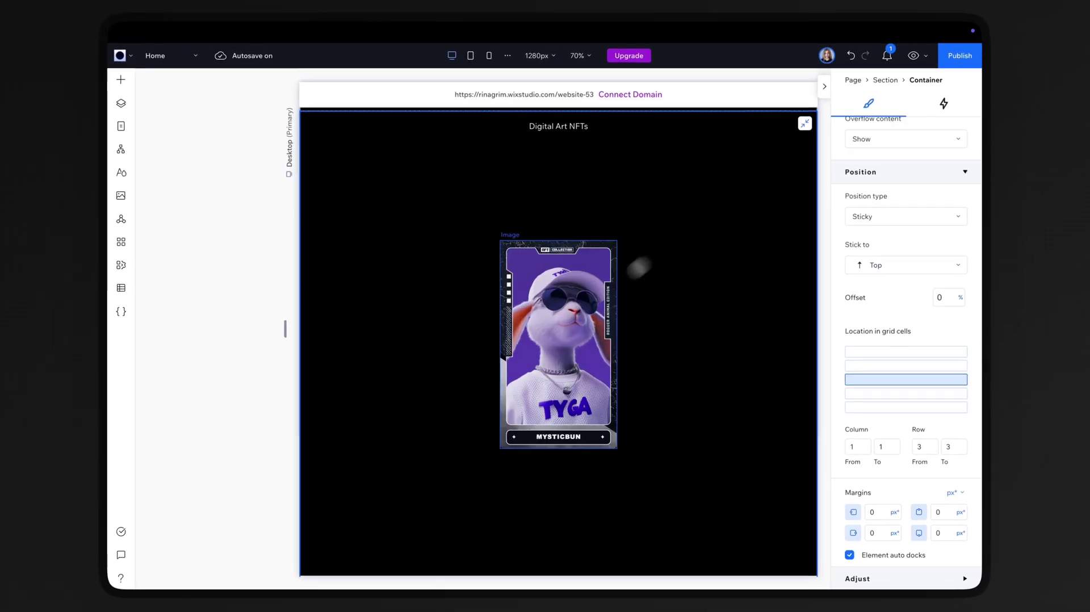
- Replace the card image in the third-row container with Nightstalker.png
left_click(568, 295)
left_click(312, 209)
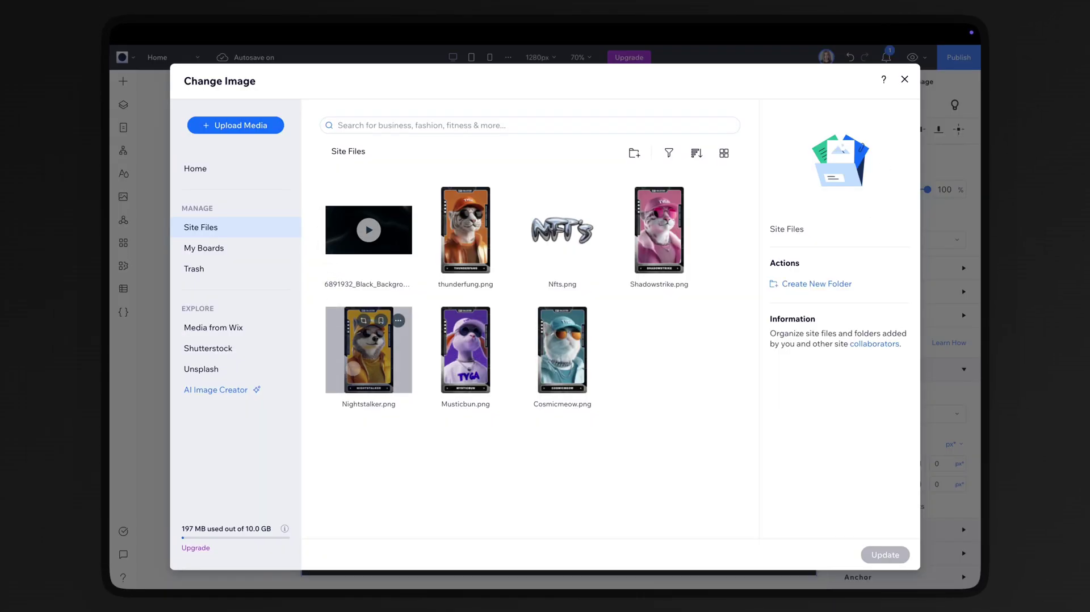
left_click(353, 368)
left_click(885, 554)
- Duplicate the Nightstalker container, place the copy in the fourth grid row and stretch it to fill the cell
scroll(558, 340, "down", 4)
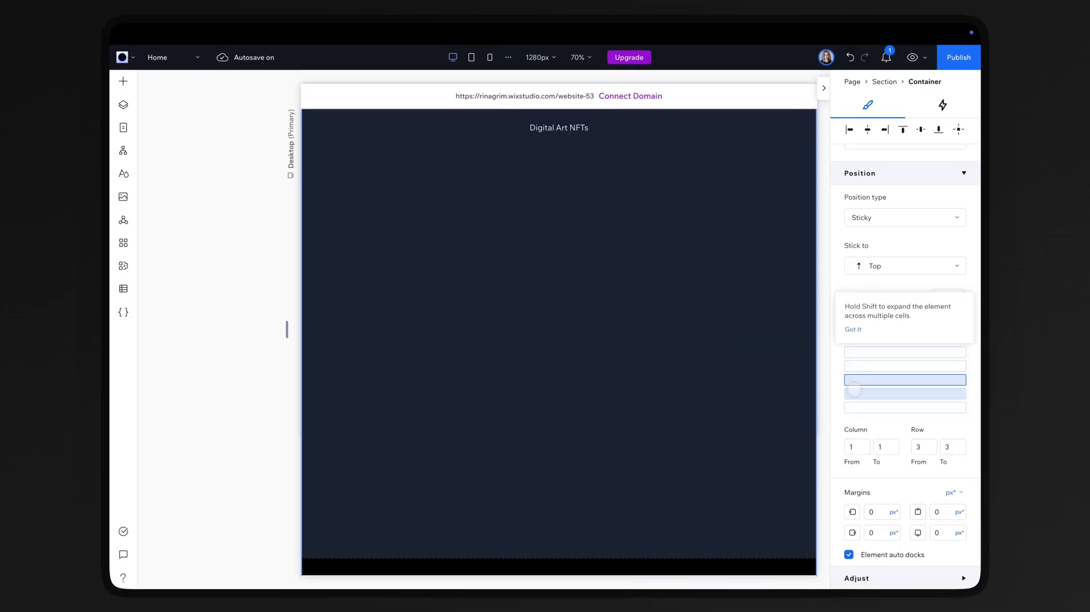
left_click(851, 392)
left_click(727, 173)
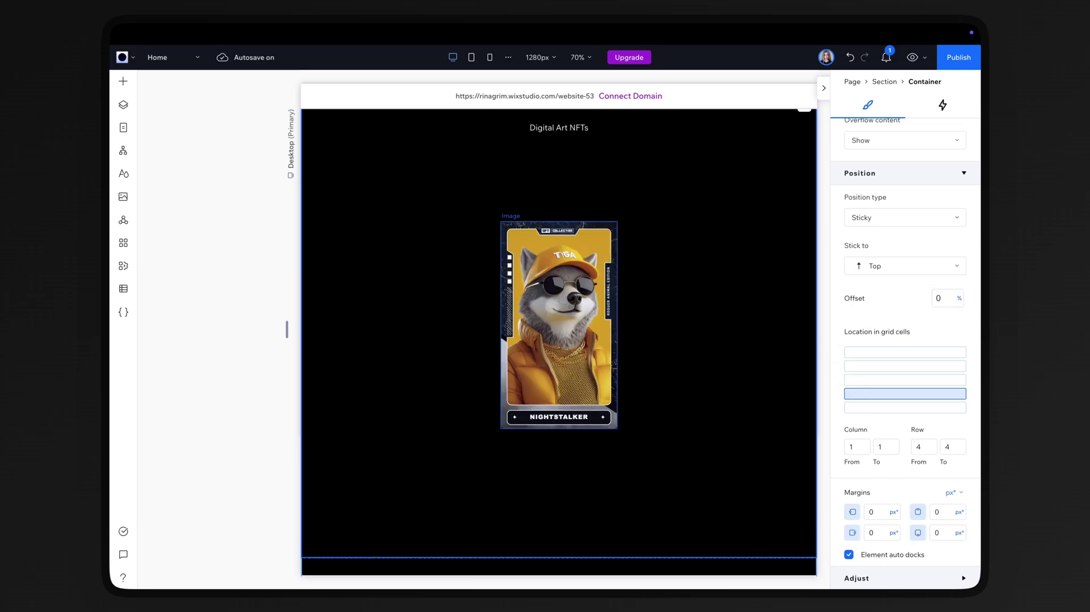
- Replace the card image in the fourth-row container with Shadowstrike.png
left_click(544, 311)
left_click(299, 188)
left_click(659, 238)
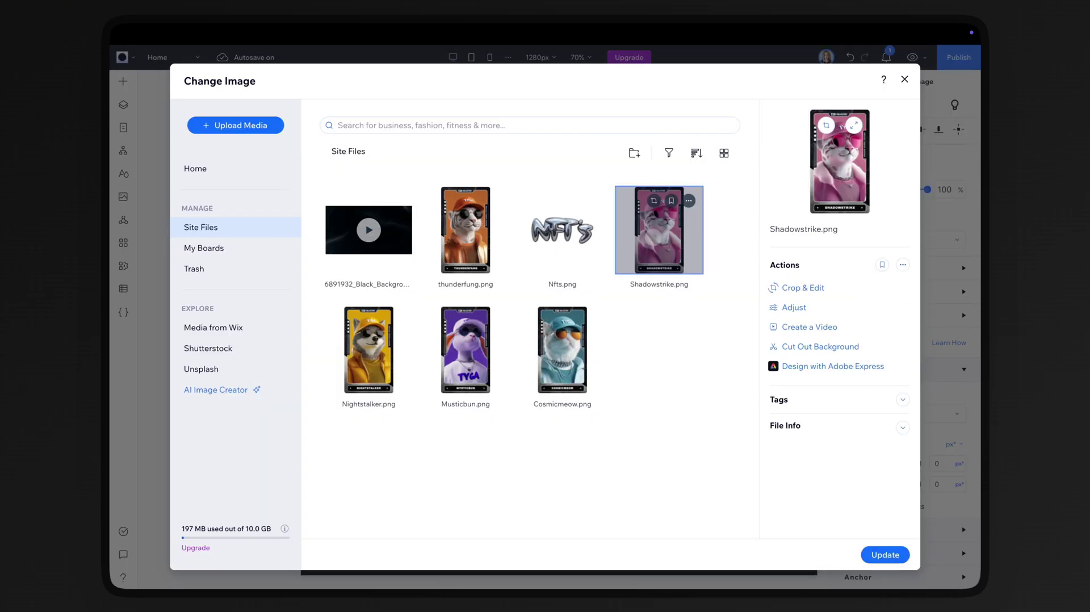
left_click(885, 553)
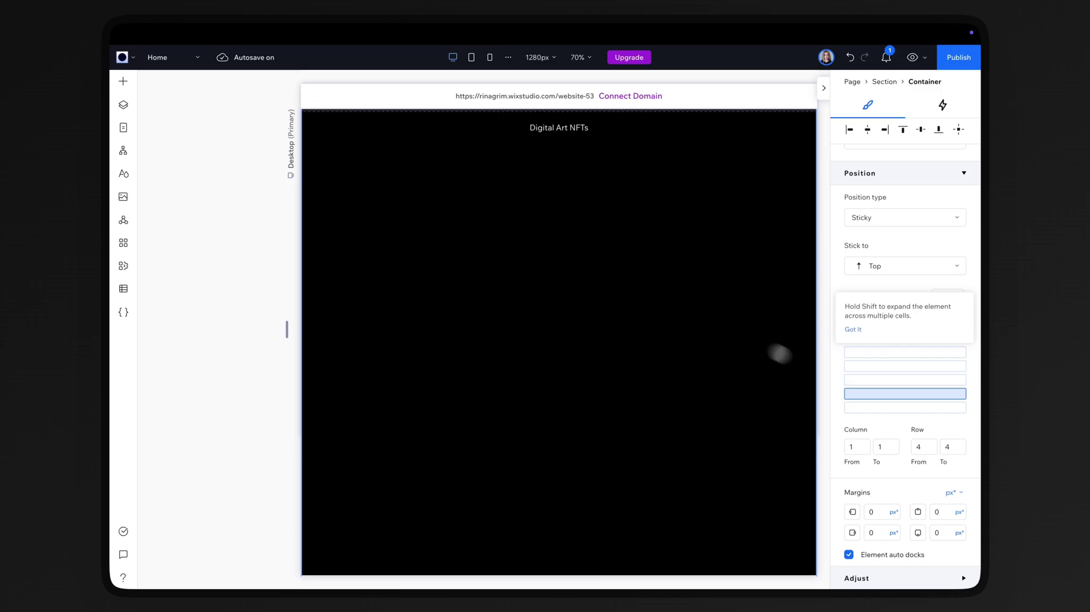
- Place the copied Shadowstrike container in the section's fifth grid row and replace its card image with Cosmicmeow.png
left_click(852, 406)
left_click(558, 323)
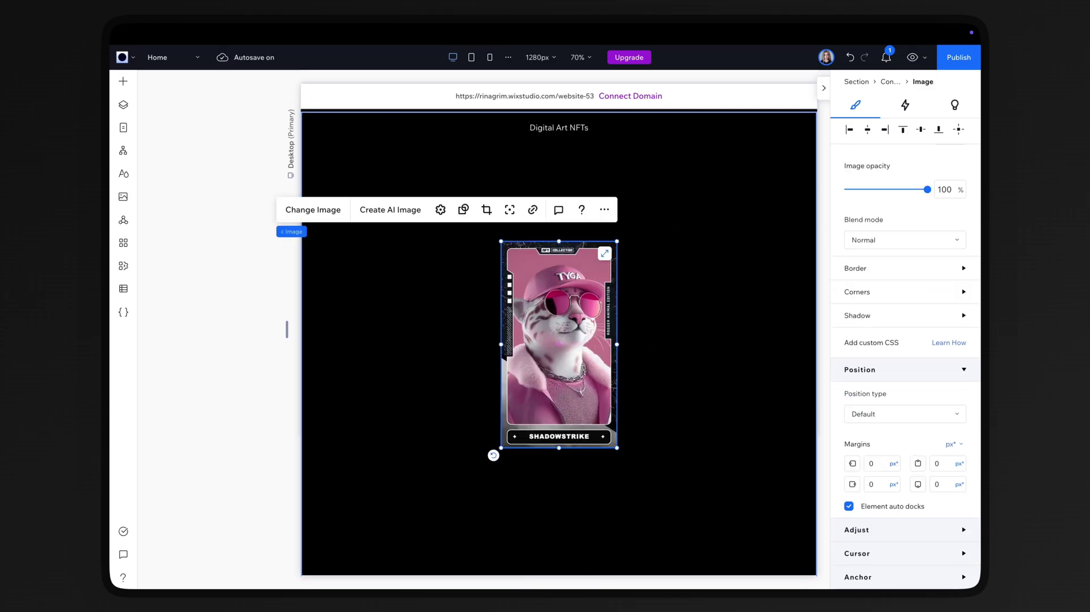
left_click(325, 214)
left_click(562, 348)
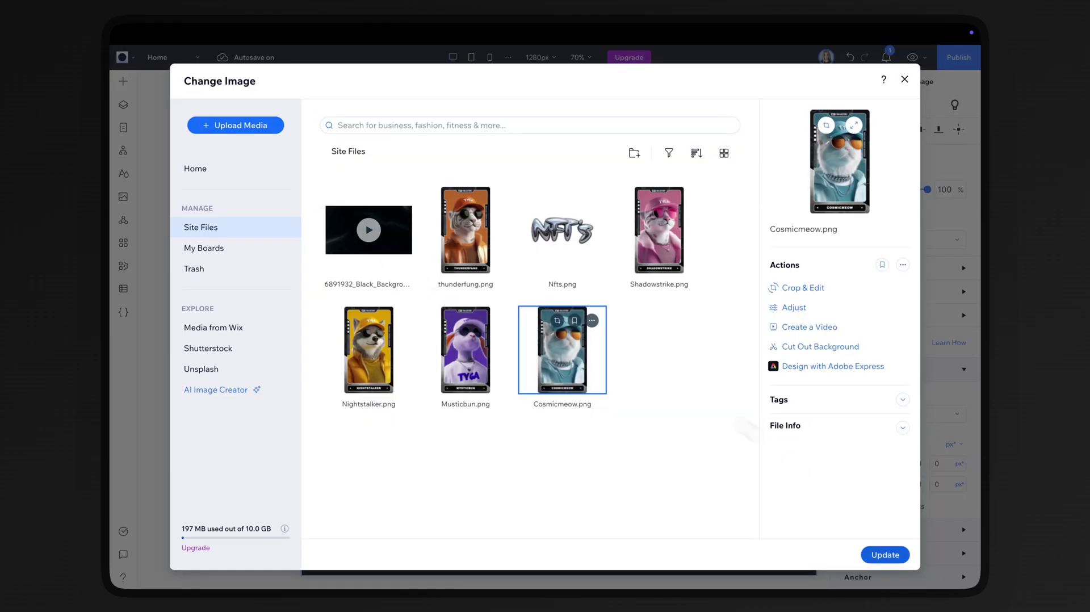
left_click(884, 554)
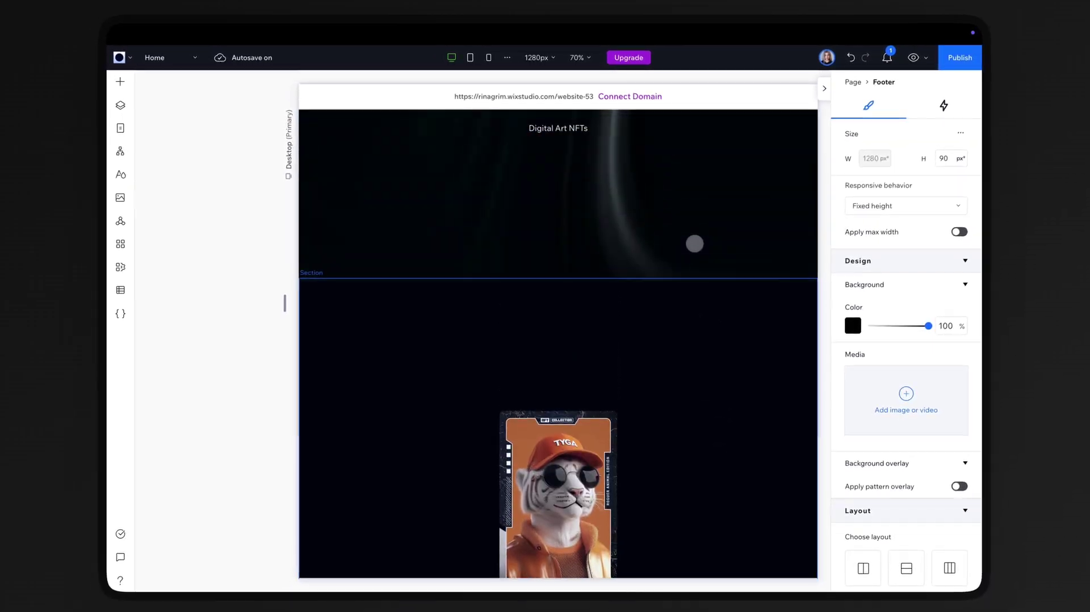
- Move the Shrink container above the five card containers in the section's layer order and unhide it
left_click(659, 219)
left_click_drag(659, 219, 659, 213)
left_click(124, 104)
left_click(211, 353)
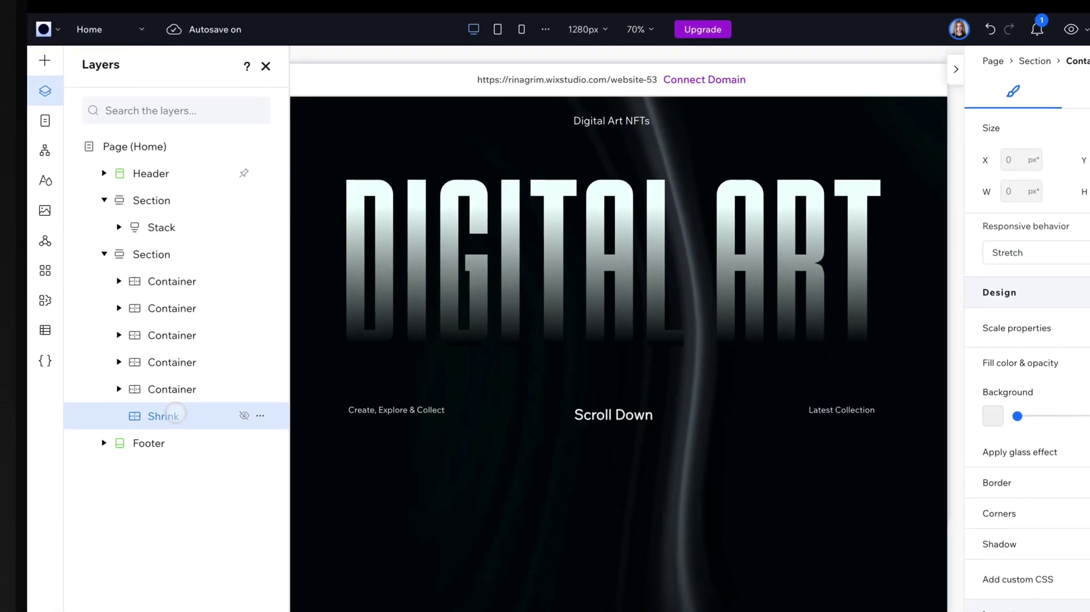
left_click_drag(211, 353, 224, 298)
left_click_drag(176, 342, 173, 273)
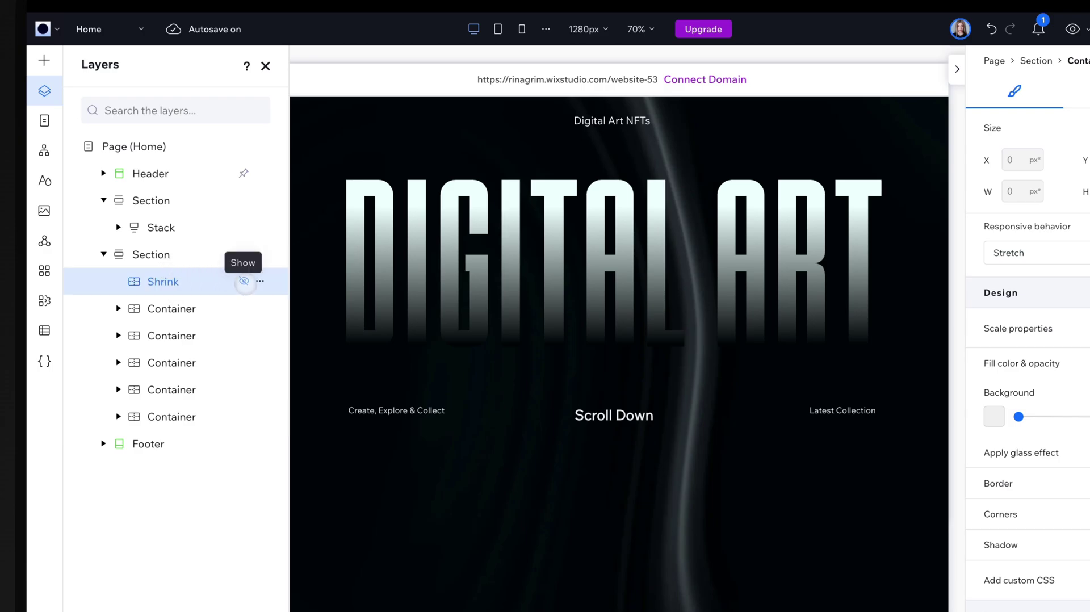
left_click(244, 281)
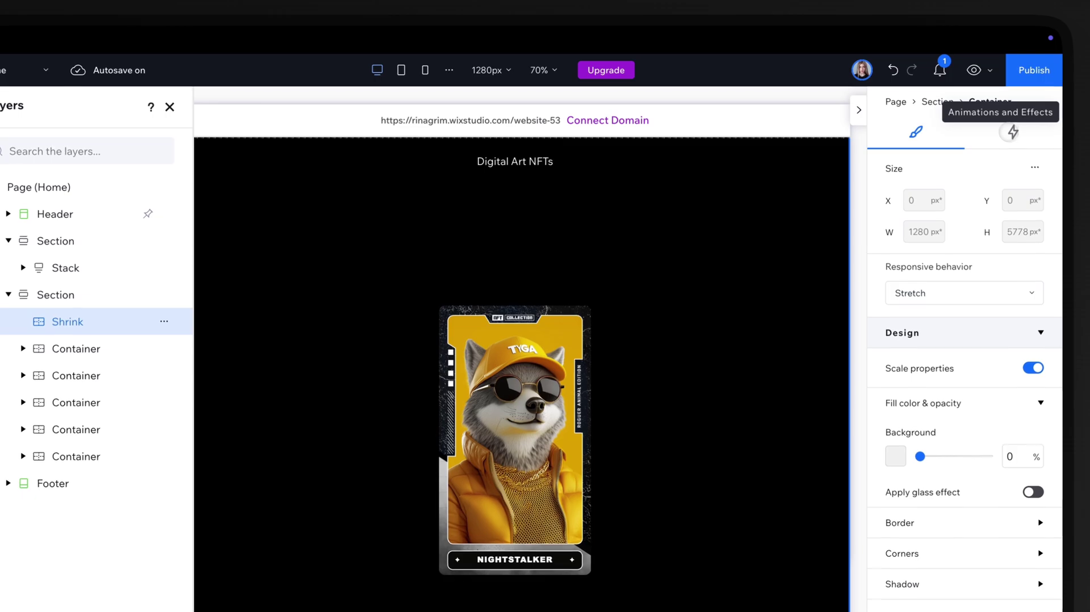
- Open the Shrink container's animations and effects, and expand all five card containers in the layer list
left_click(943, 105)
left_click(32, 449)
left_click(32, 423)
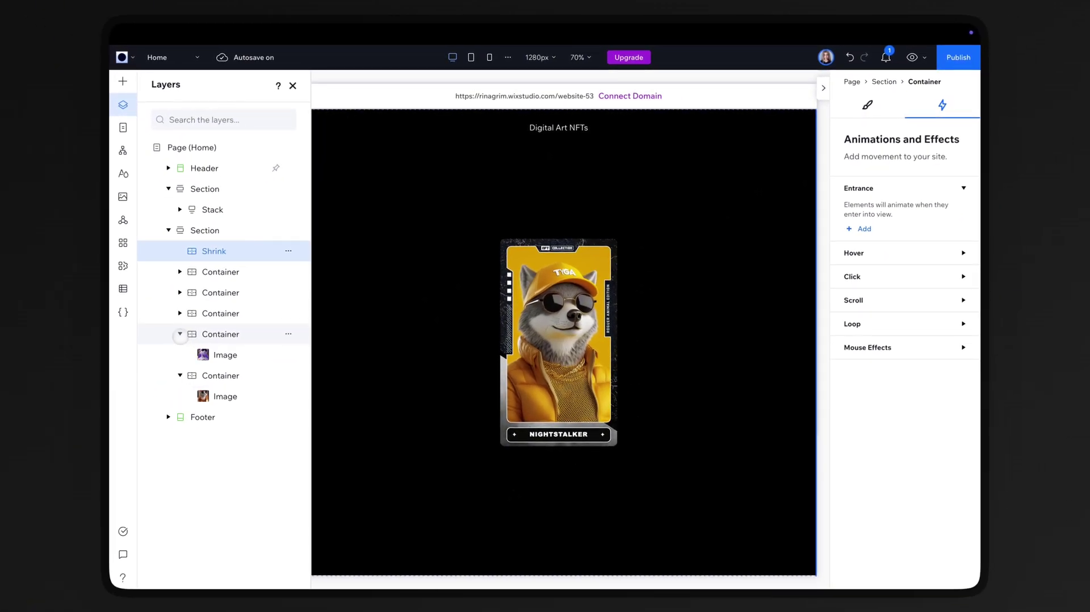
left_click(179, 313)
left_click(179, 292)
left_click(179, 272)
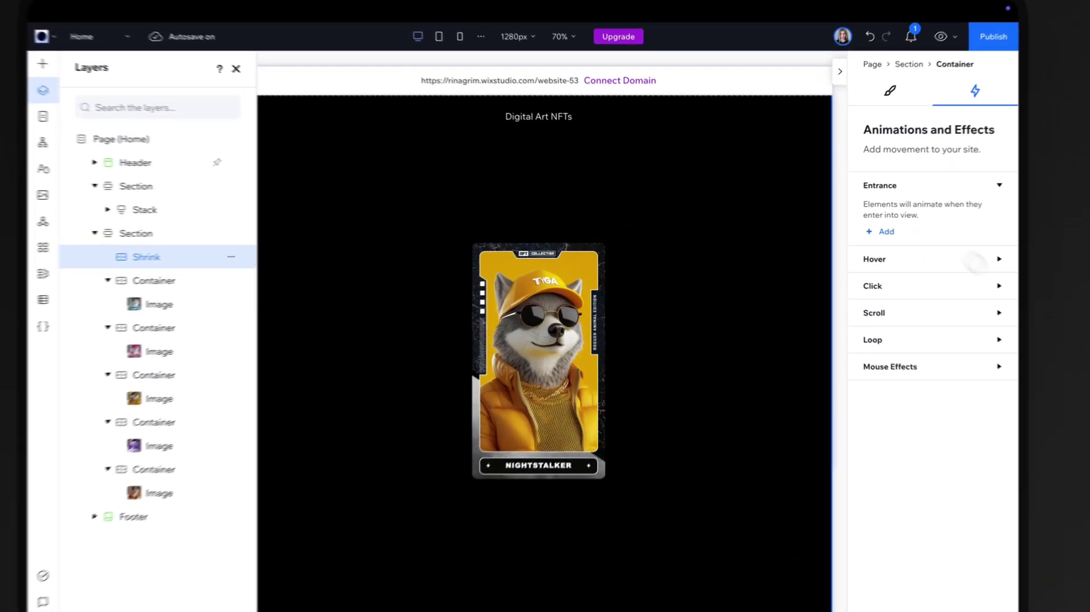
- Add a scroll animation to the Shrink container with the Thunderfang card image as the animated element
left_click(902, 327)
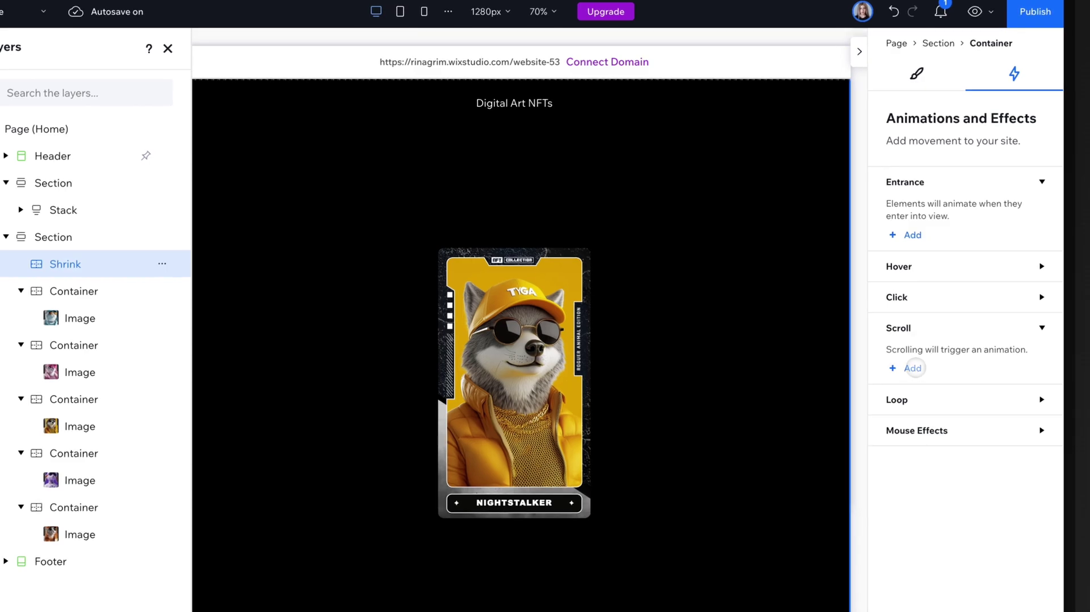
left_click(914, 368)
left_click(940, 169)
left_click(944, 310)
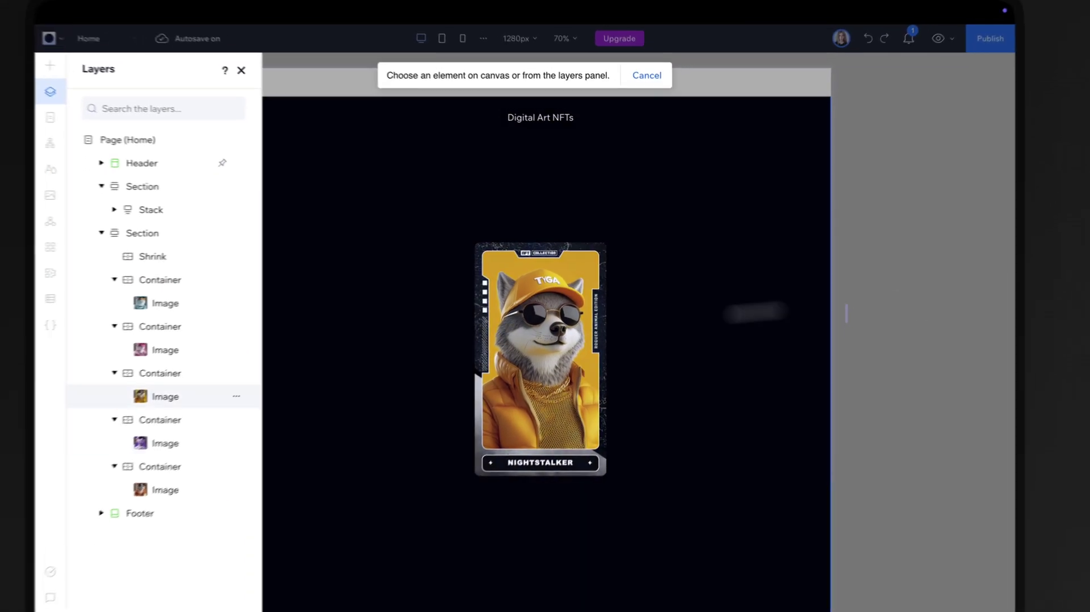
left_click(89, 533)
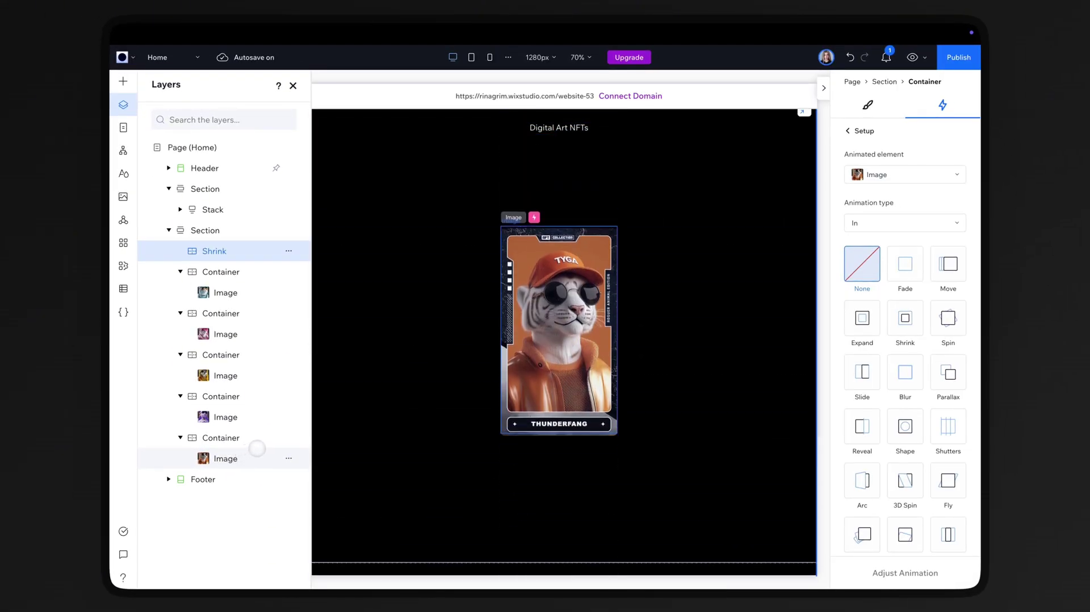
- Set the Thunderfang scroll animation to type Out with the Shrink effect, scale 70%, and a narrowed animation area
left_click(909, 223)
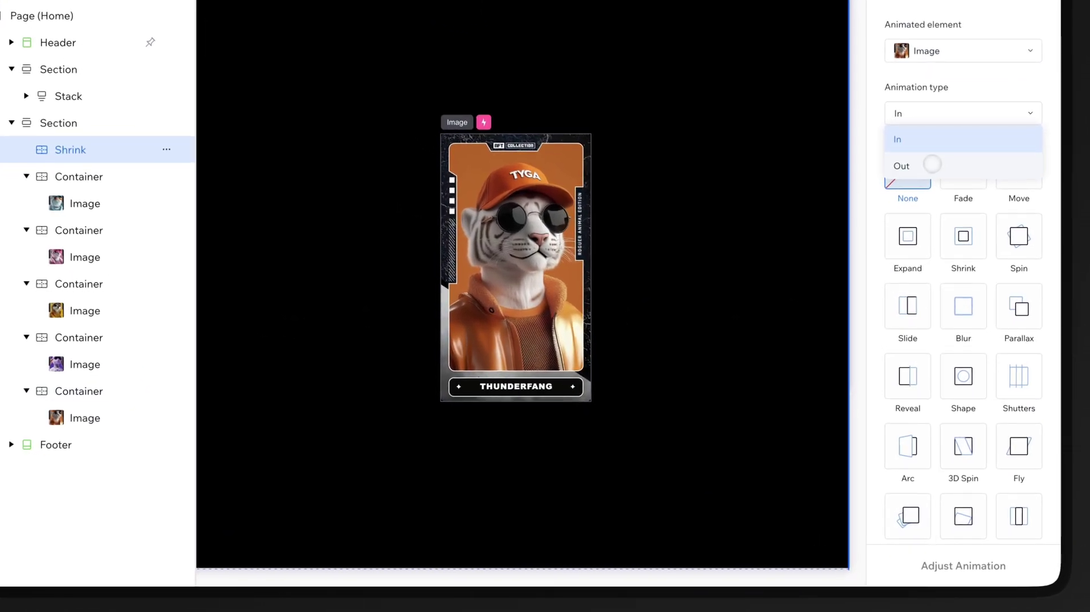
left_click(877, 263)
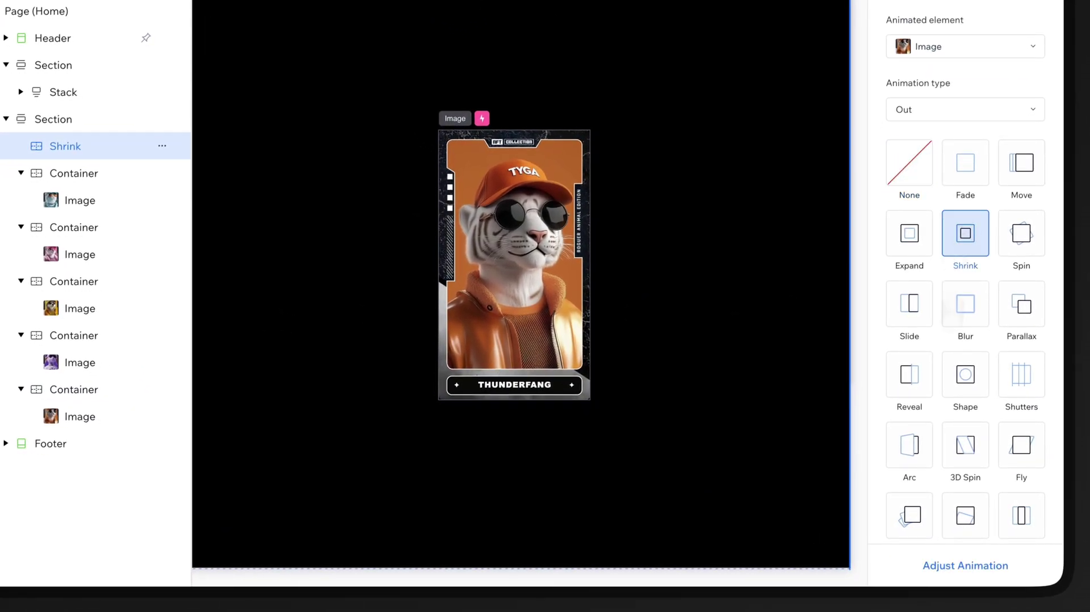
left_click(965, 565)
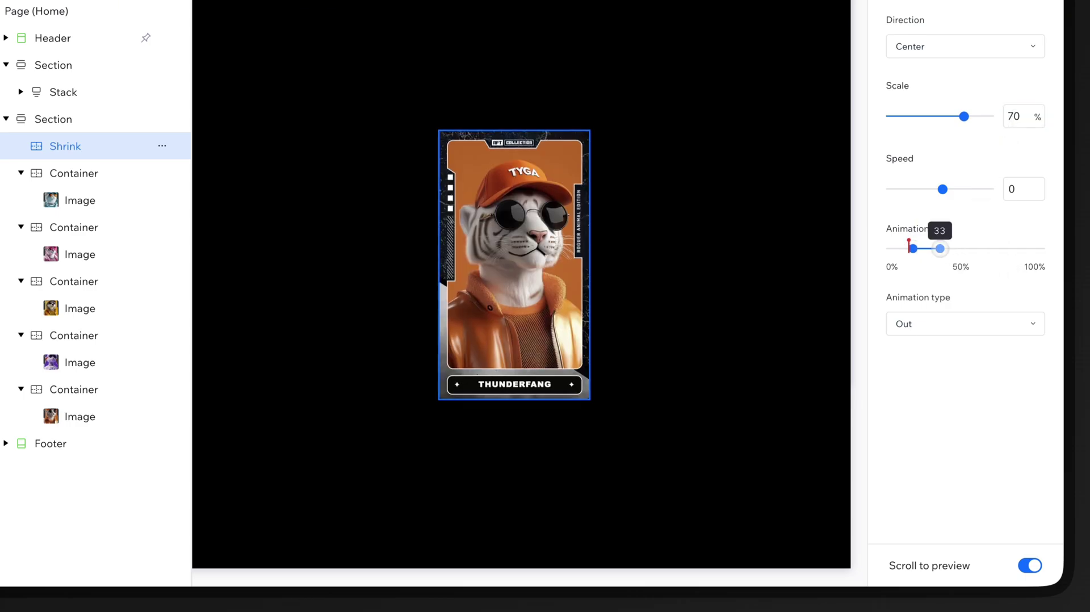
left_click(873, 46)
left_click(852, 119)
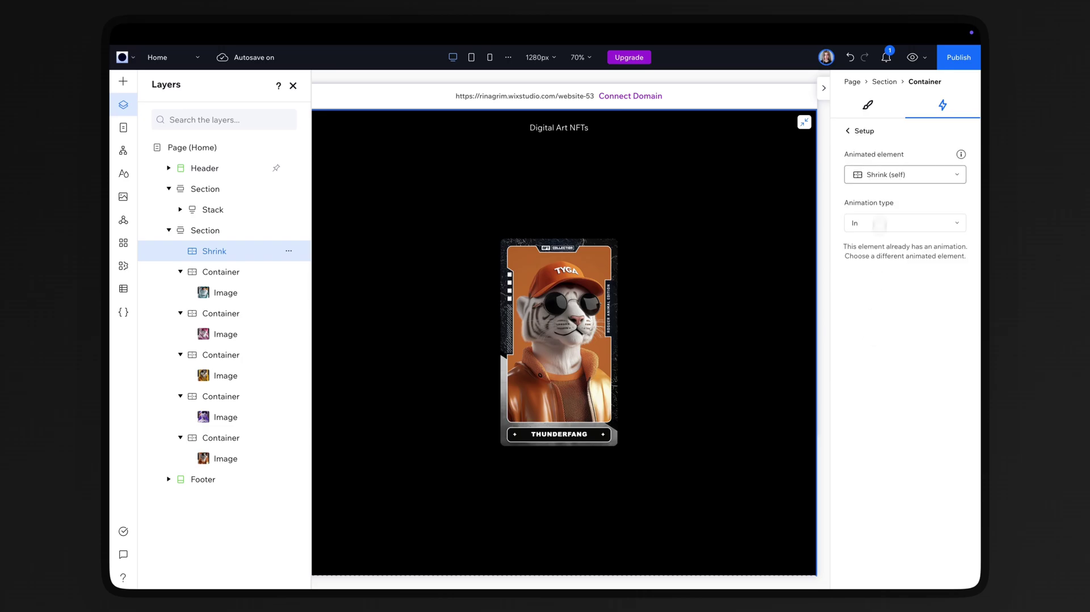
- Target the Mysticbun card image with another scroll animation on the Shrink container, using type Out and the Shrink effect
left_click(901, 285)
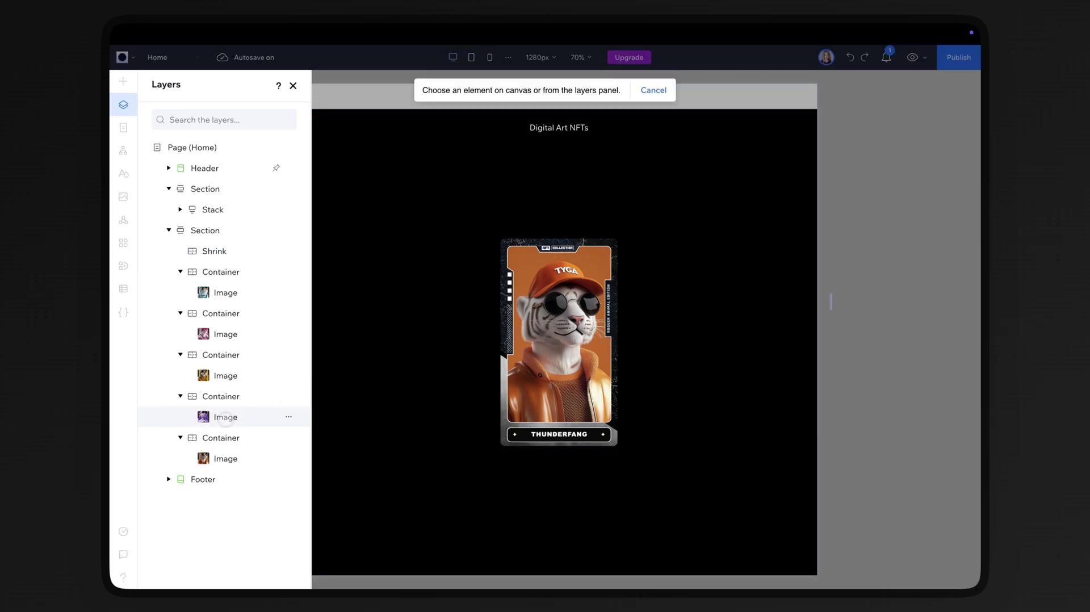
left_click(225, 419)
left_click(883, 225)
left_click(880, 264)
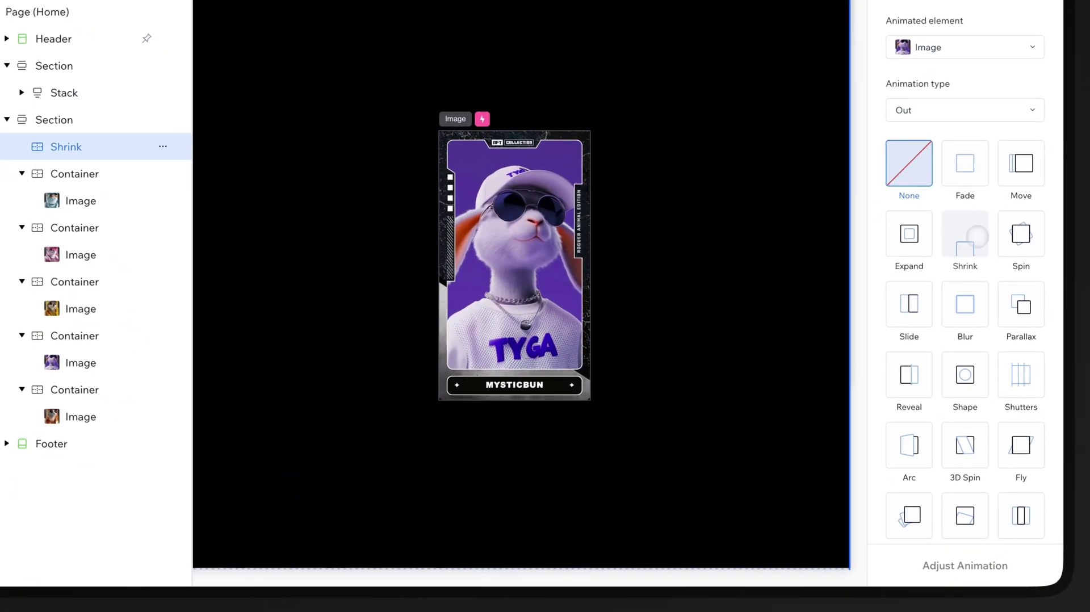
left_click(963, 243)
- Set the Mysticbun shrink scale to 75% and narrow its animation area to begin at the scroll marker
left_click(956, 566)
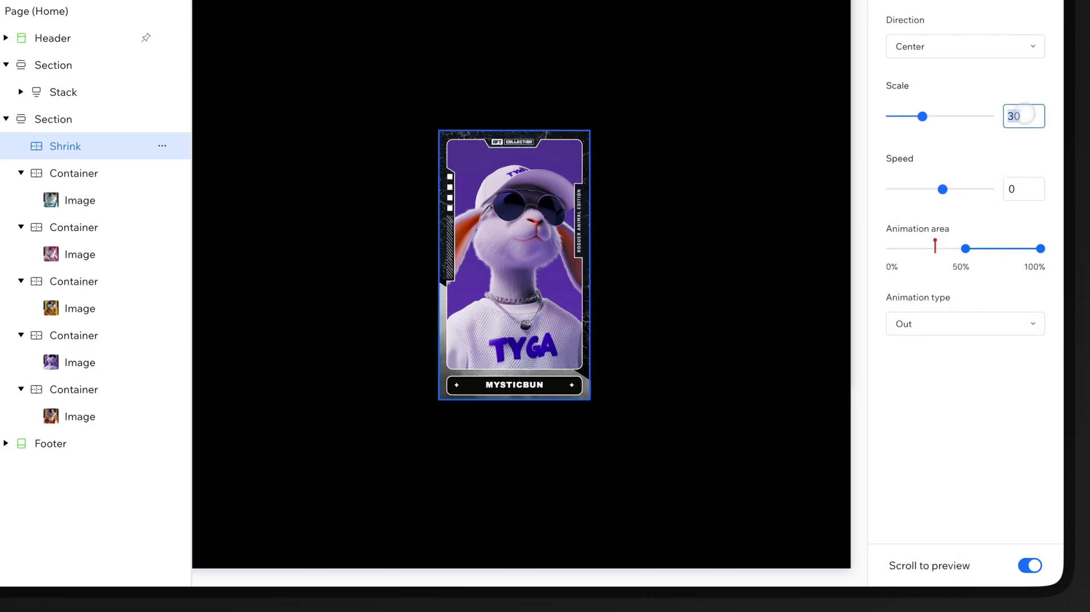
left_click_drag(965, 248, 935, 248)
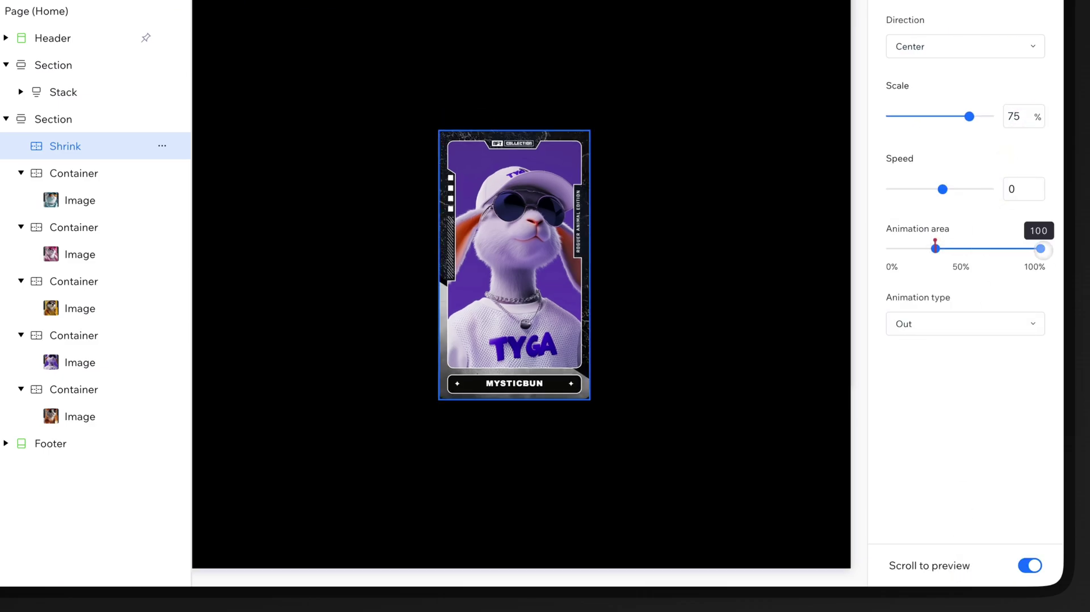
left_click_drag(1041, 248, 956, 248)
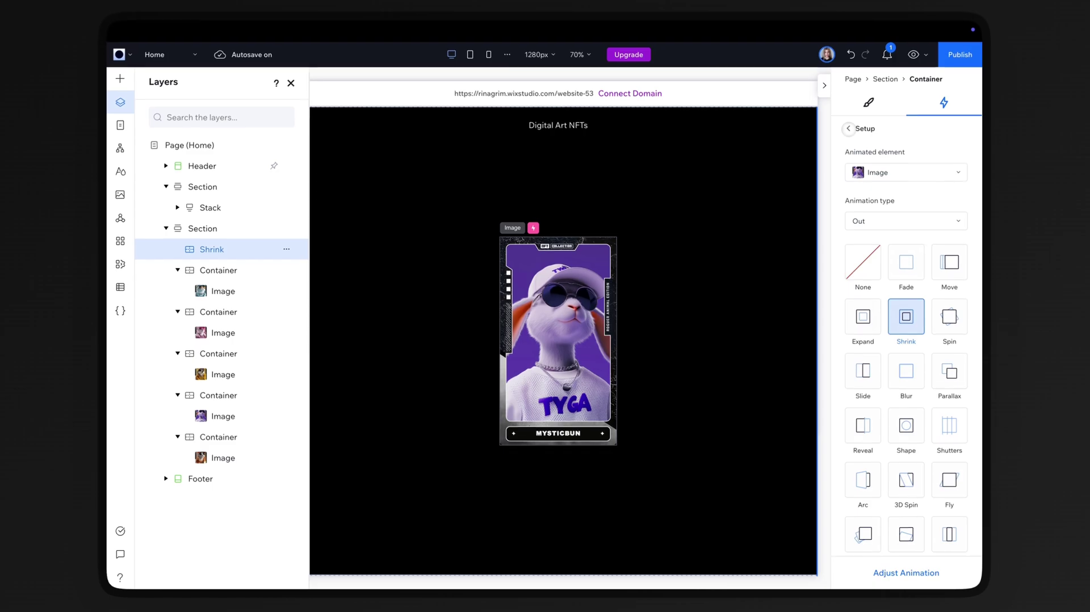
left_click(848, 128)
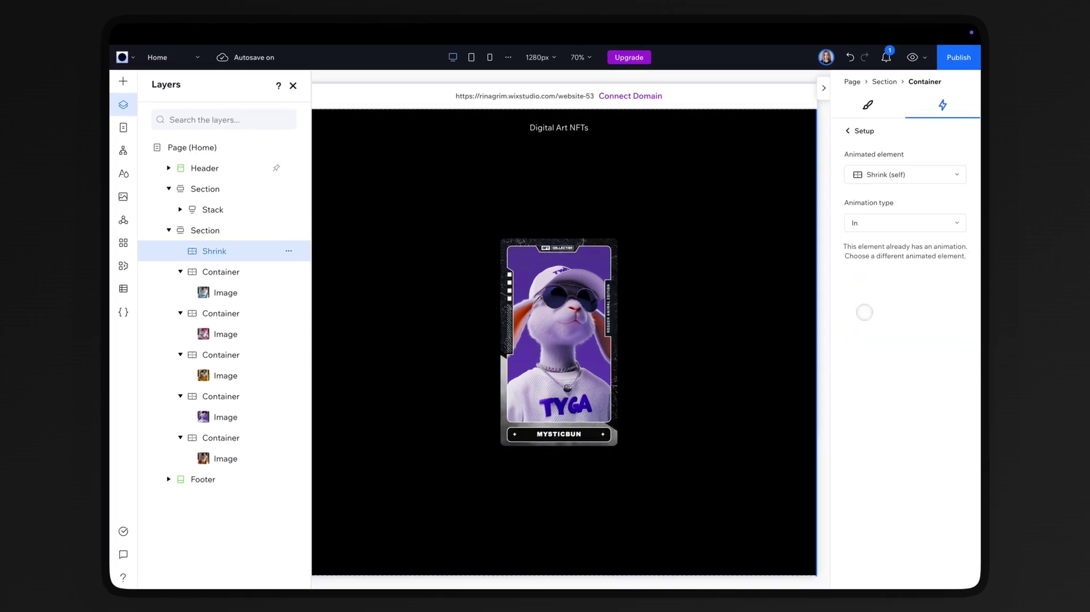
- Target the Nightstalker card image with a scroll animation on the Shrink container, using type Out and the Shrink effect
left_click(902, 286)
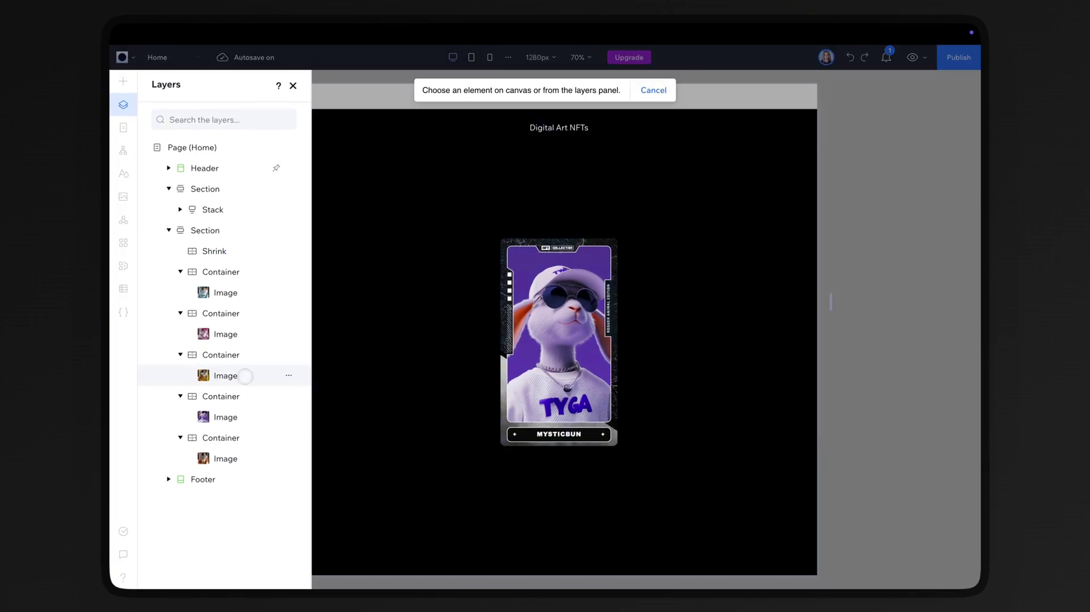
left_click(244, 376)
left_click(902, 224)
left_click(876, 264)
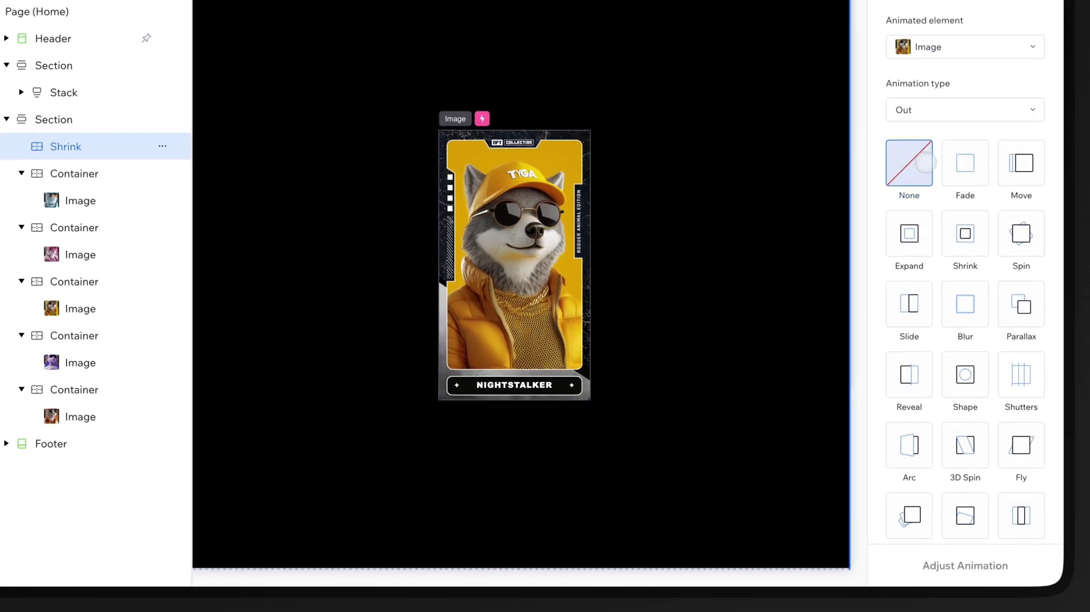
left_click(963, 220)
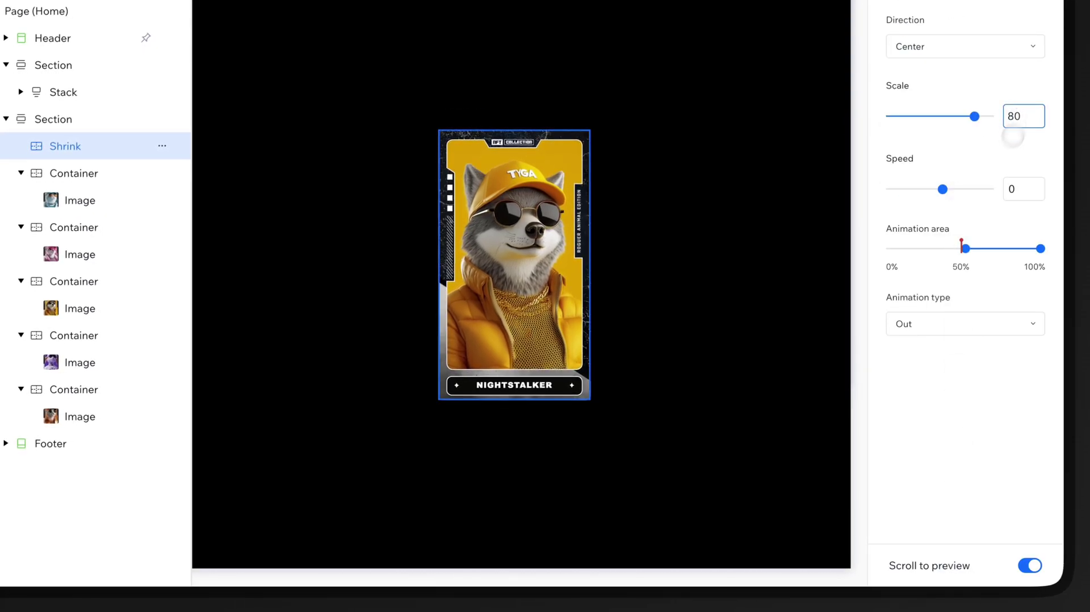
- Set the Nightstalker shrink scale to 80% and its animation area from the scroll marker to 60%
left_click_drag(962, 244, 959, 248)
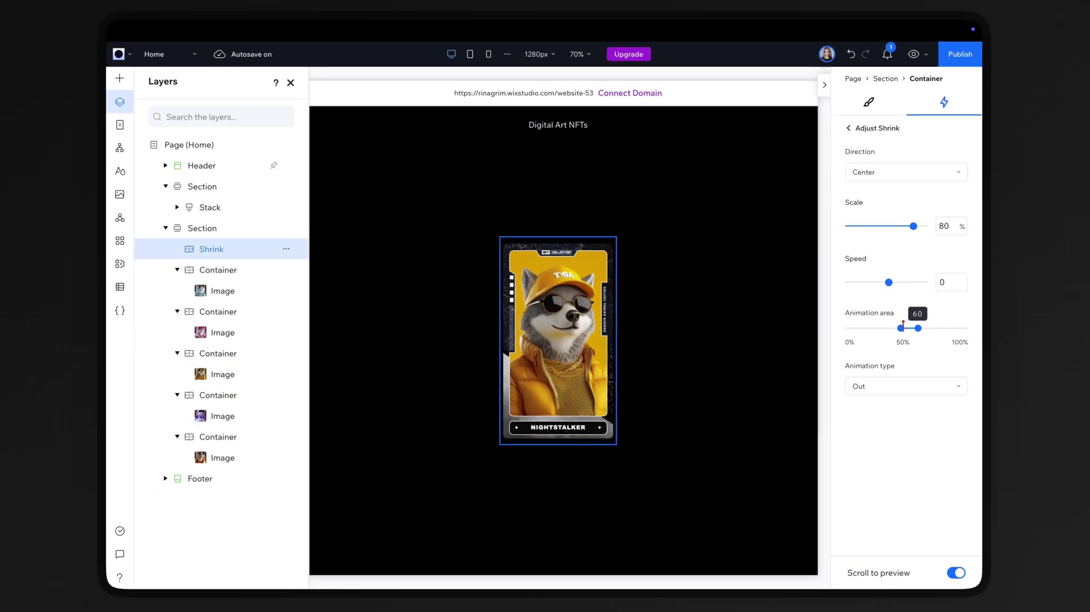
left_click(847, 133)
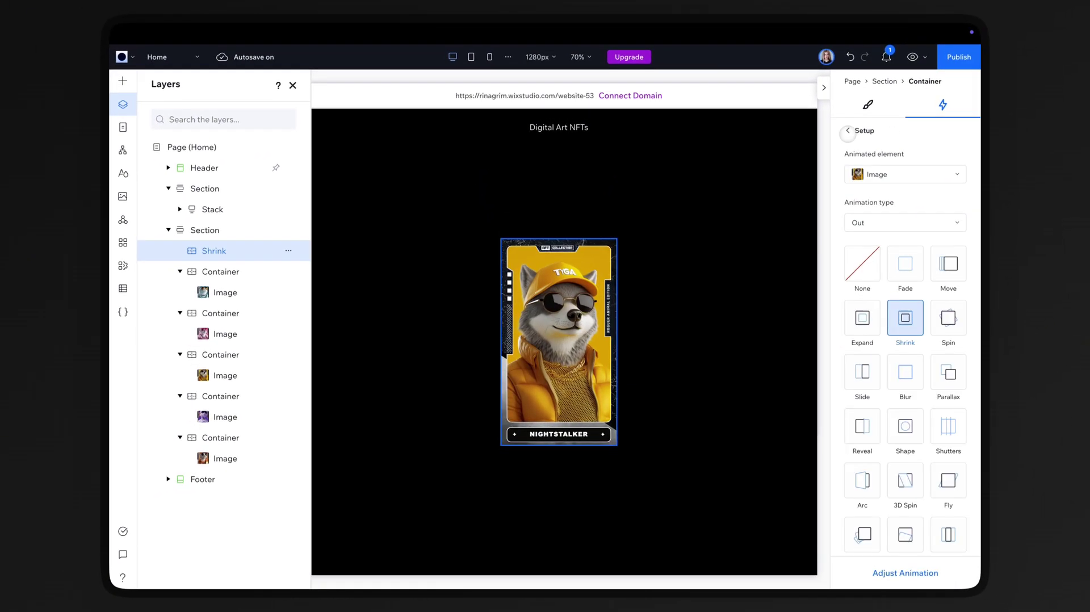
left_click(847, 130)
- Add a scroll animation to the Shrink container for the Shadowstrike card image, using type Out and the Shrink effect
left_click(864, 329)
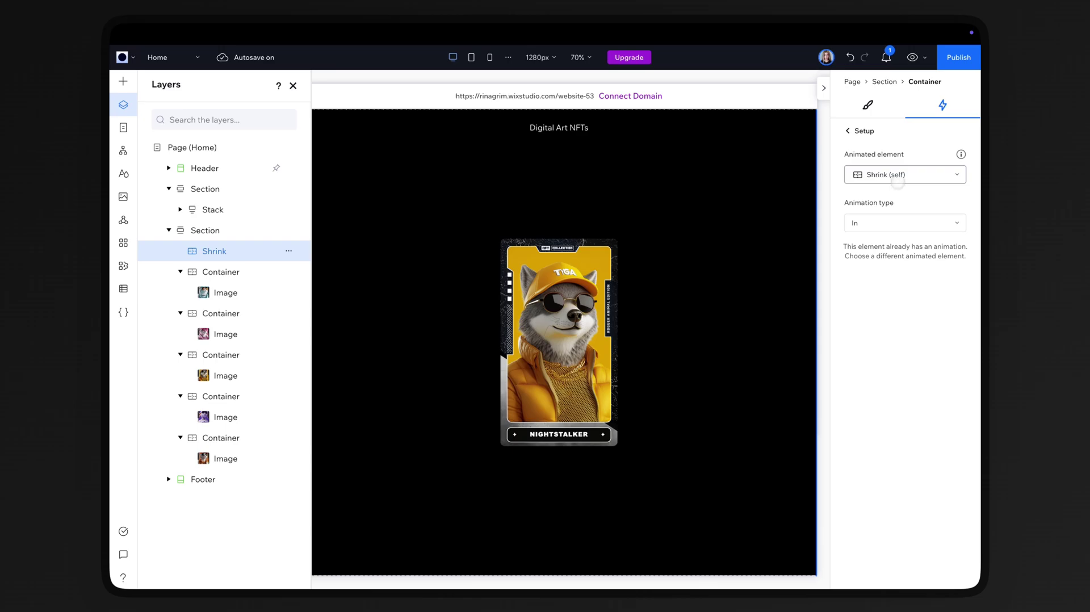
left_click(897, 178)
left_click(883, 284)
left_click(203, 335)
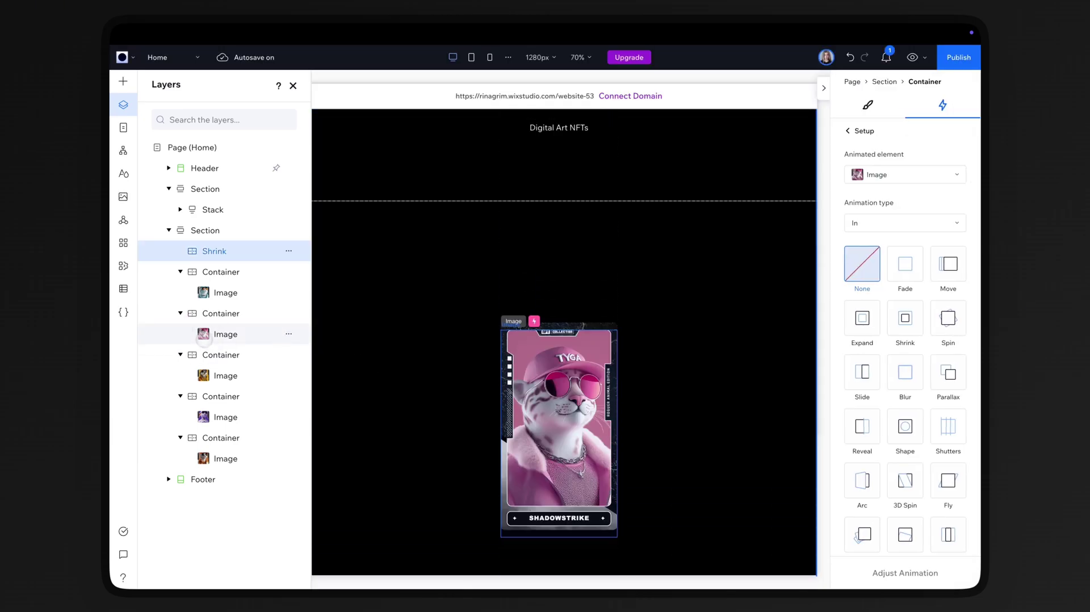
left_click(907, 221)
left_click(883, 260)
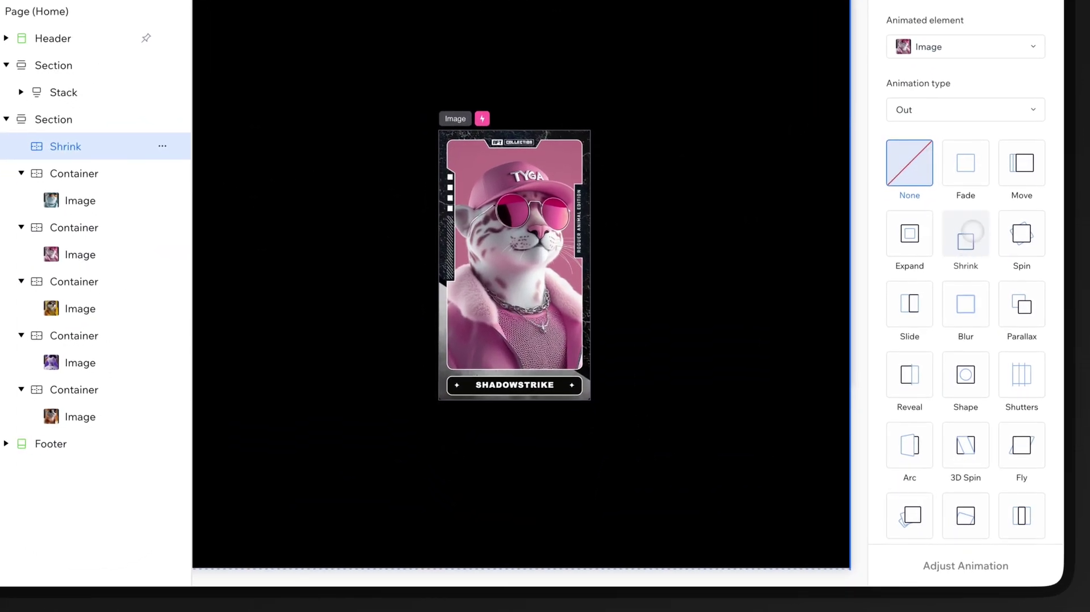
- Set the Shadowstrike shrink scale to 85% and narrow its animation area to a short range around the scroll marker
left_click(941, 565)
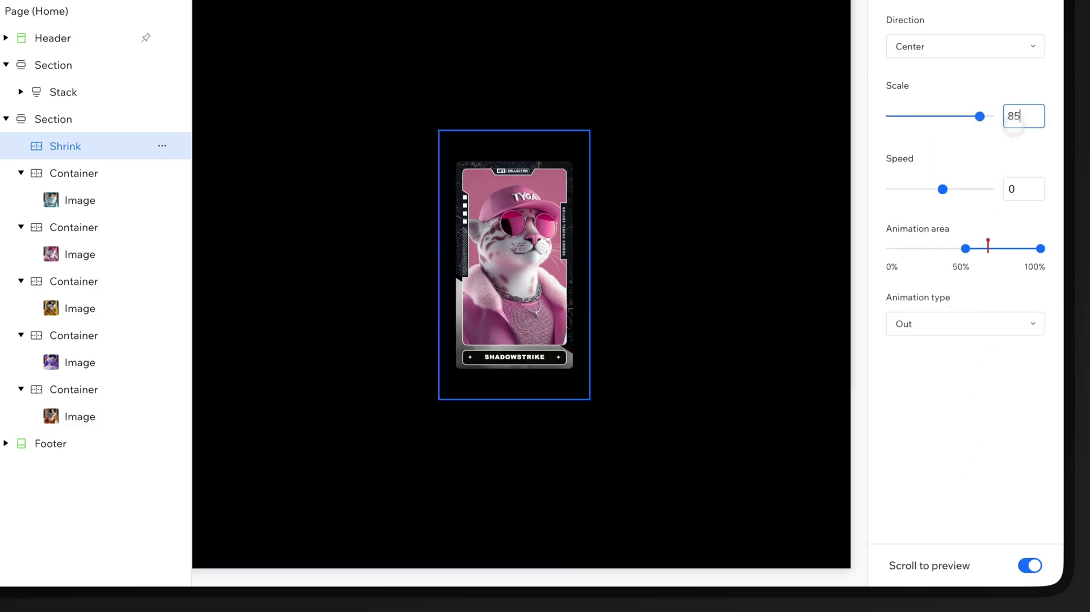
left_click_drag(965, 249, 1003, 248)
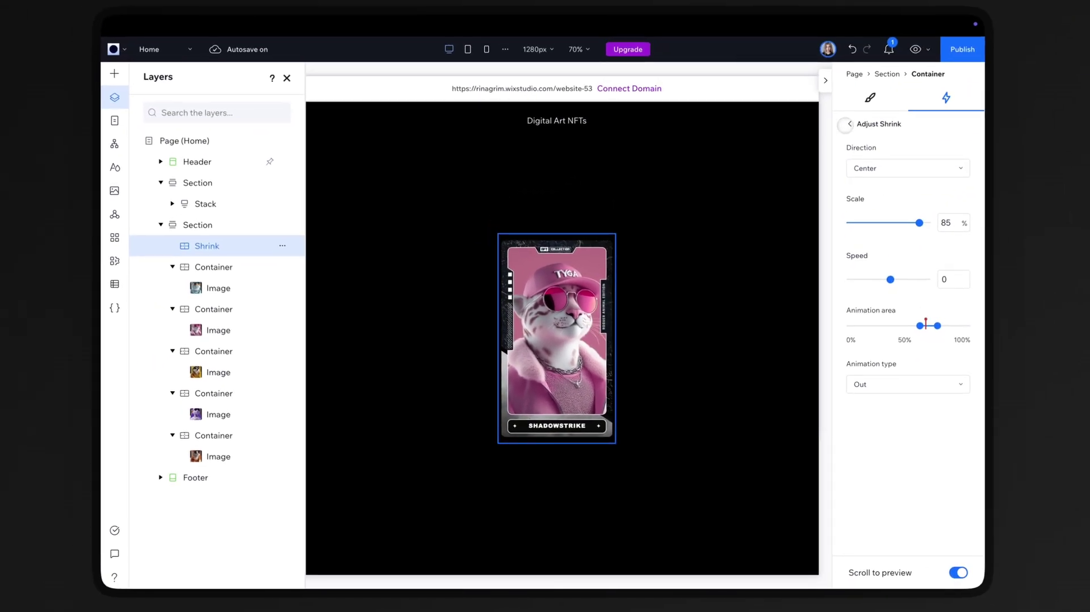
left_click(848, 128)
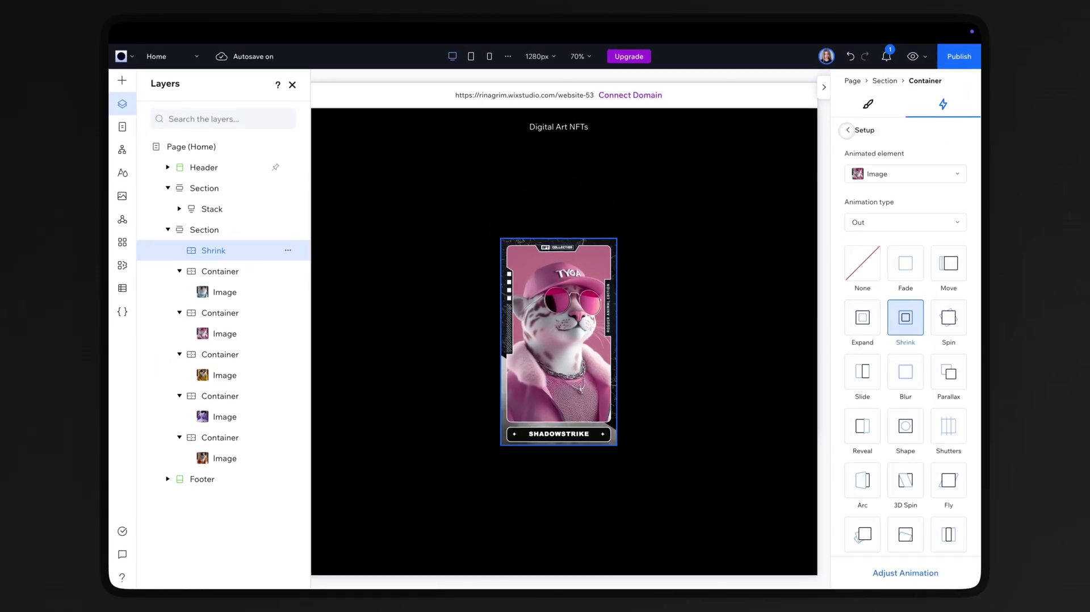
left_click(846, 130)
- Add a scroll animation to the Shrink container for the Cosmicmeow card image, using type Out and the Shrink effect
left_click(865, 346)
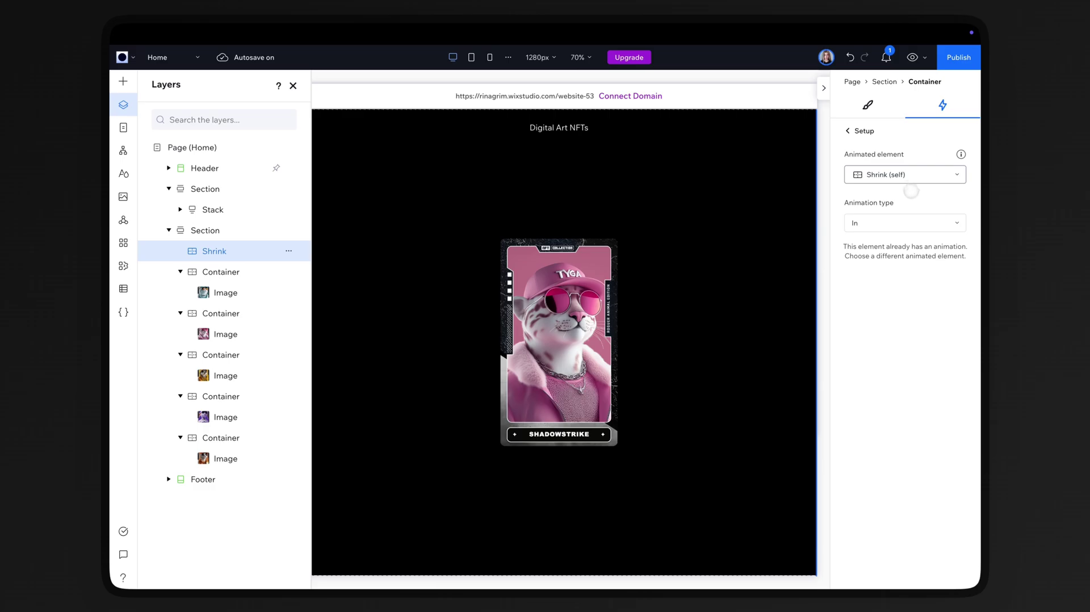
left_click(904, 174)
left_click(885, 286)
left_click(222, 292)
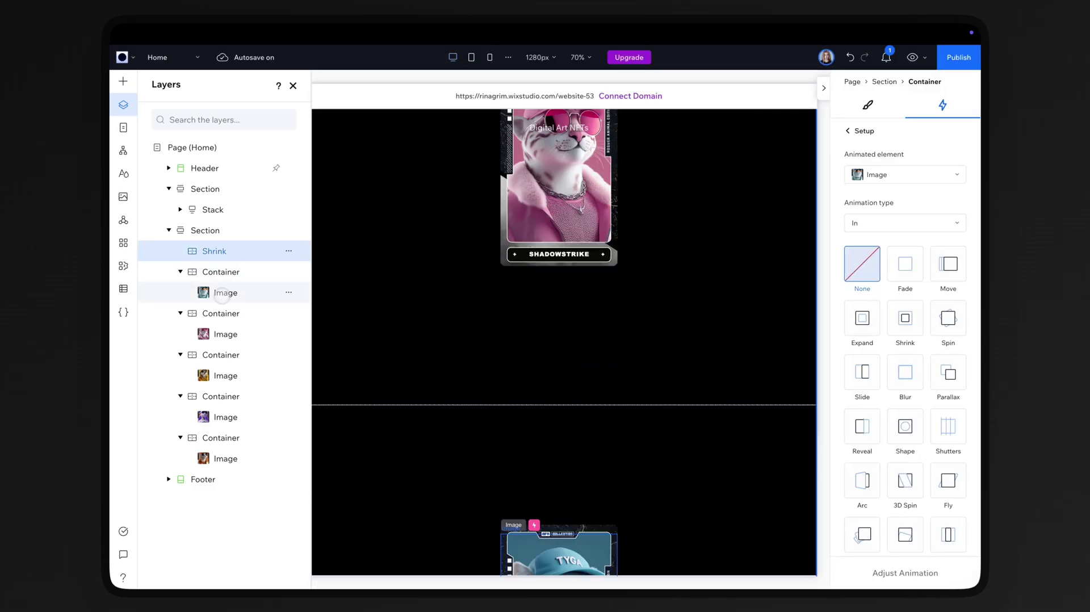
left_click(905, 223)
left_click(862, 261)
left_click(904, 318)
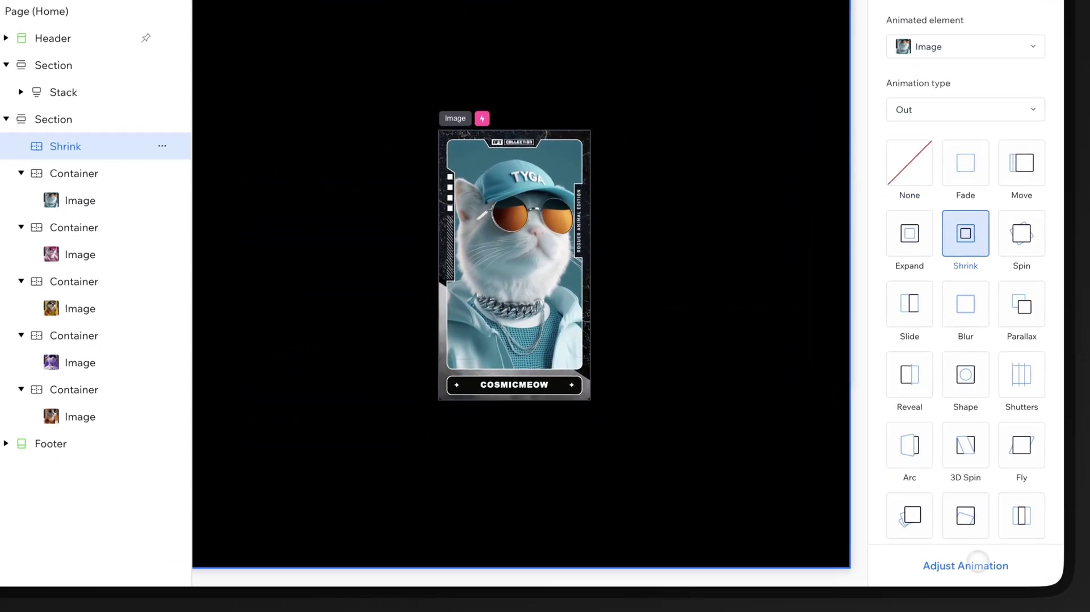
- Set the Cosmicmeow shrink scale to 90% and move the start of its animation area to just before the scroll marker
left_click(979, 562)
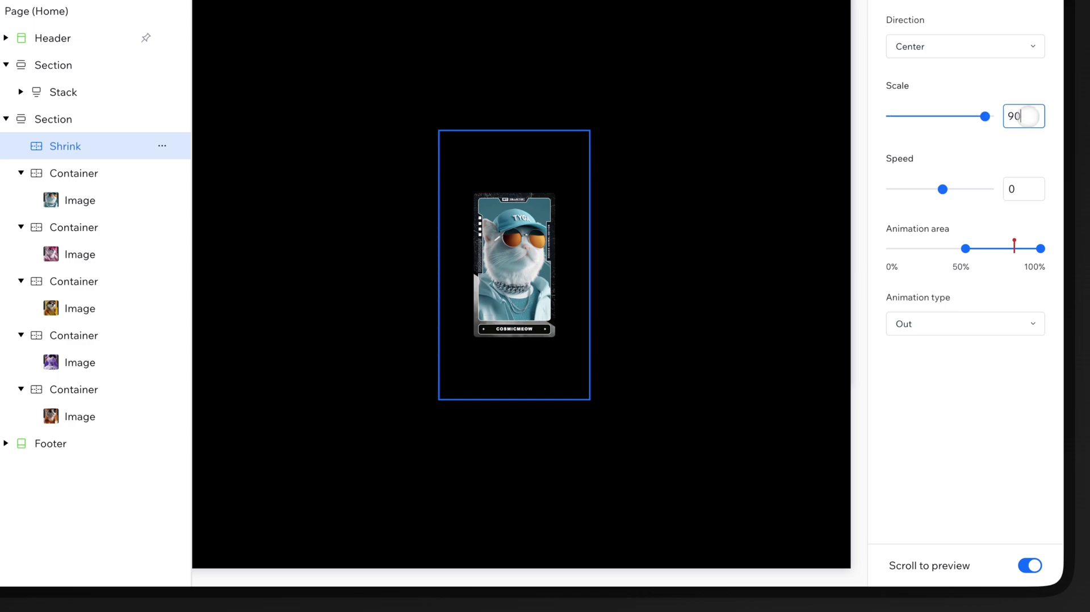
left_click_drag(965, 248, 993, 249)
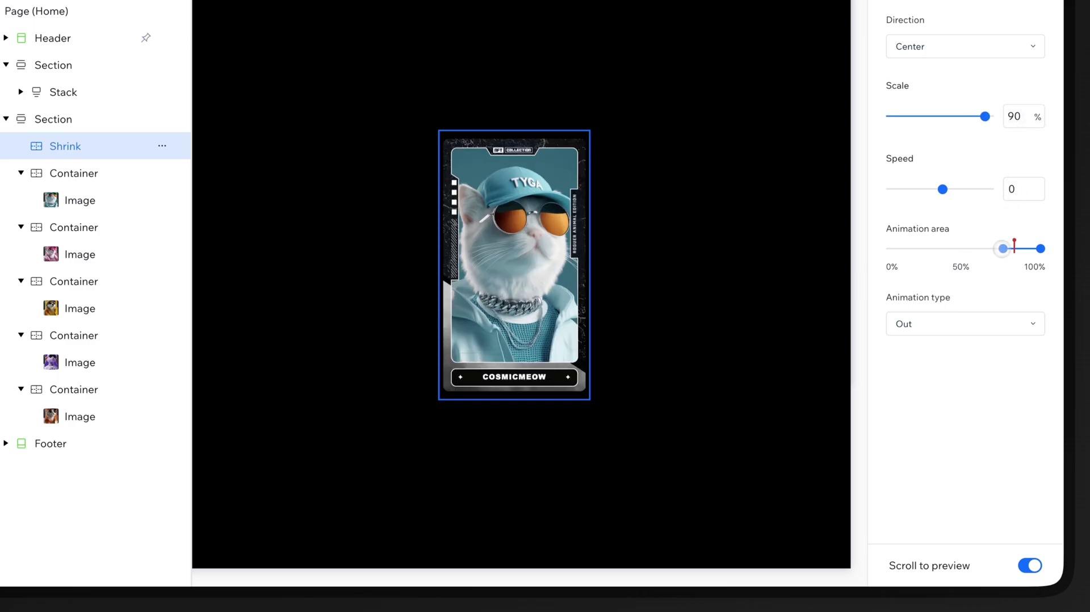
mouse_move(1002, 248)
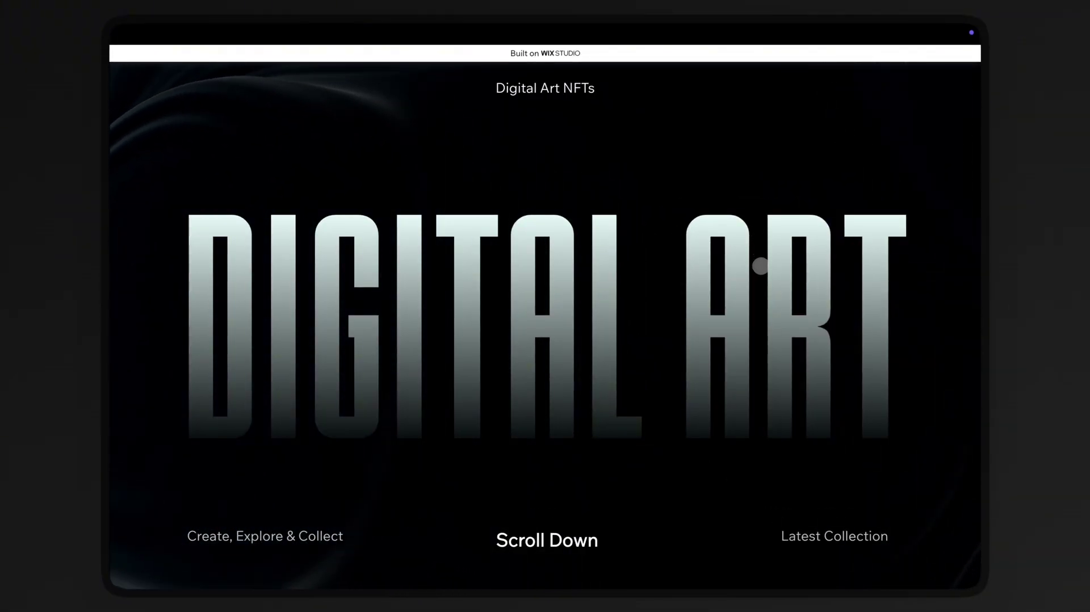
- Scroll through the live Digital Art page to check how the NFT cards stack and shrink over the sticky hero
scroll(761, 266, "down", 10)
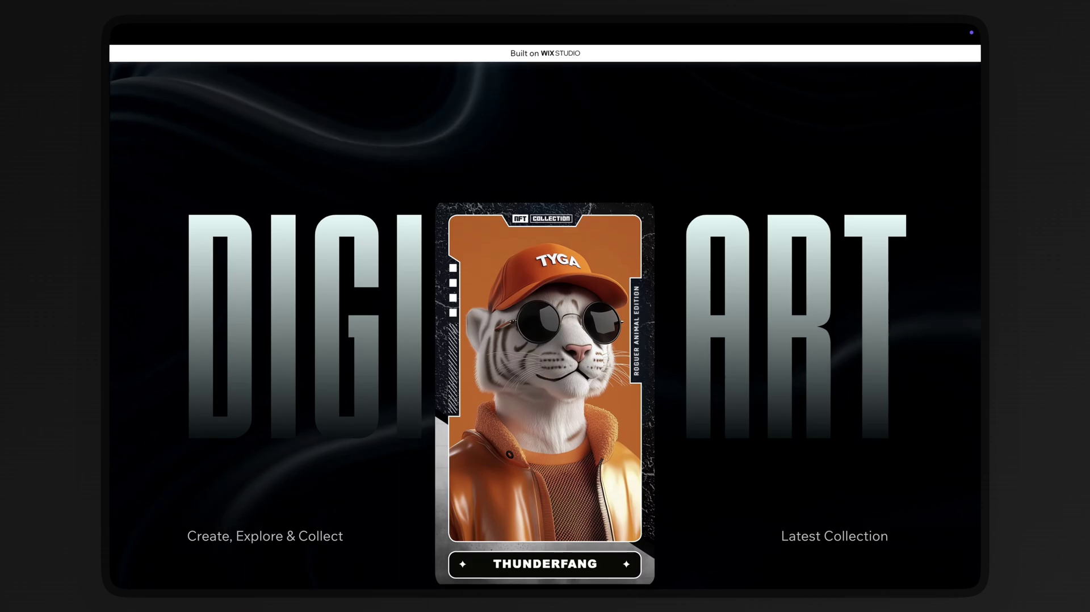
scroll(545, 386, "down", 5)
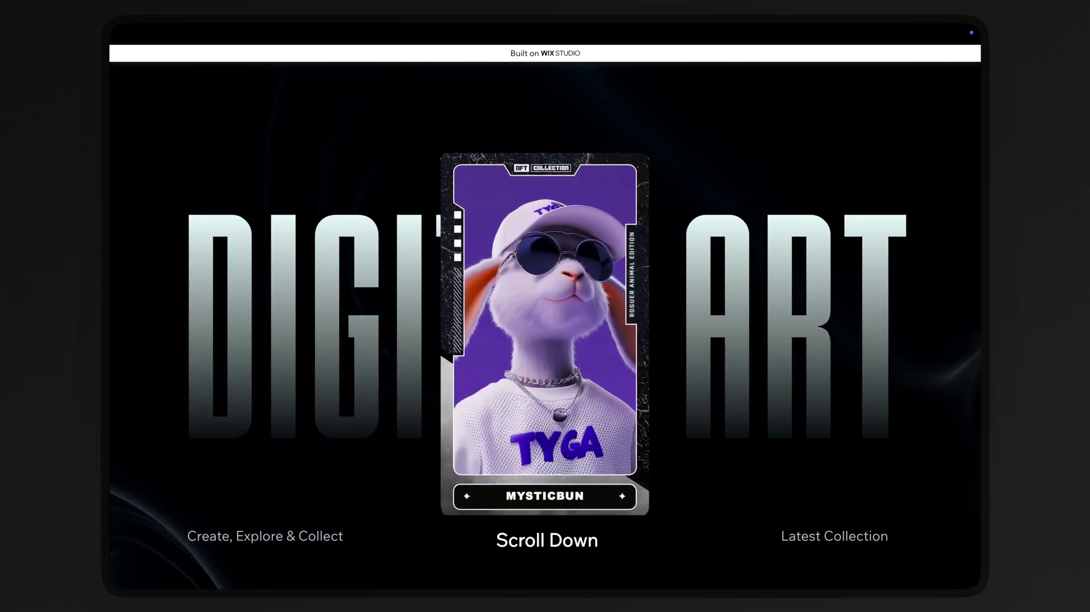
scroll(545, 341, "down", 5)
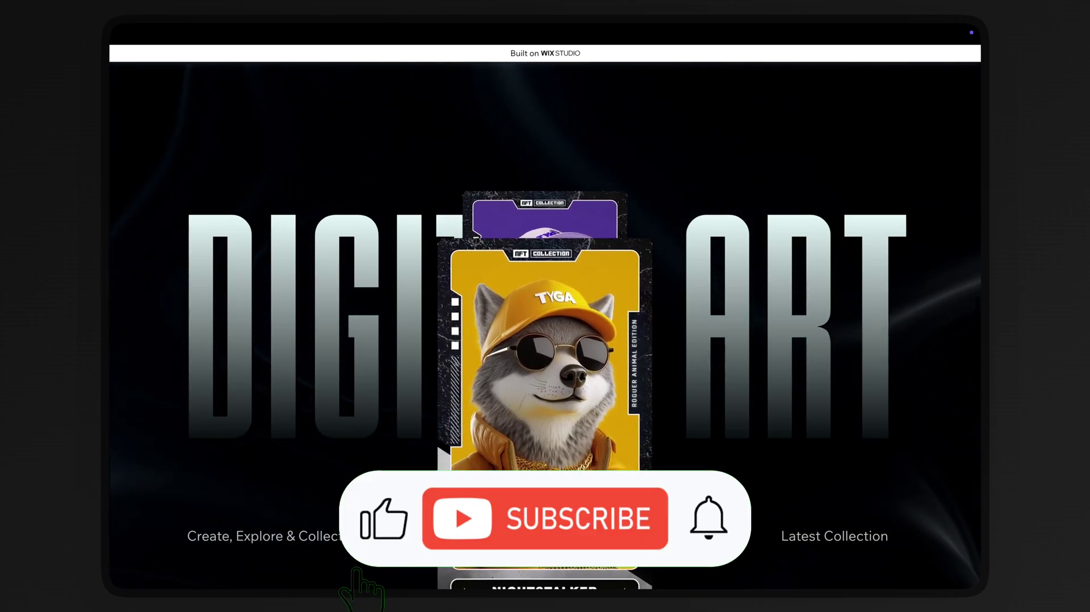
scroll(545, 341, "down", 5)
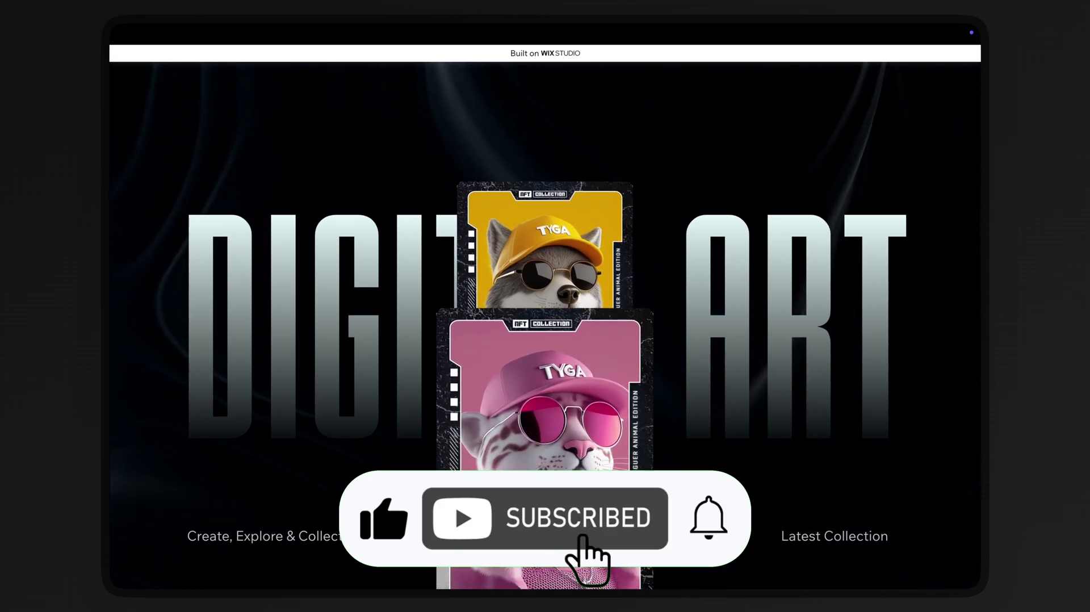
scroll(545, 341, "down", 5)
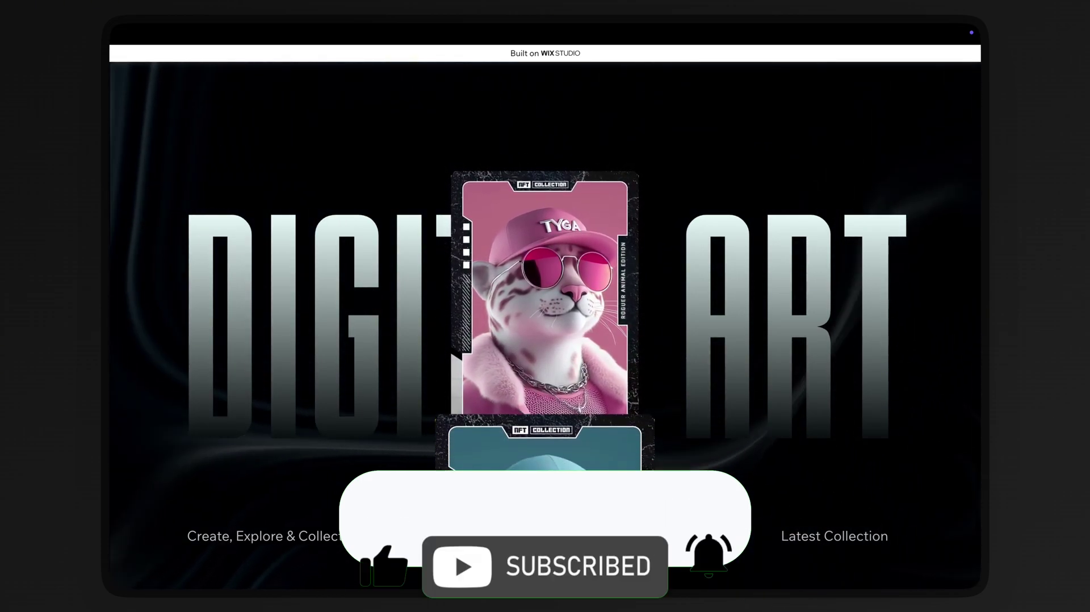